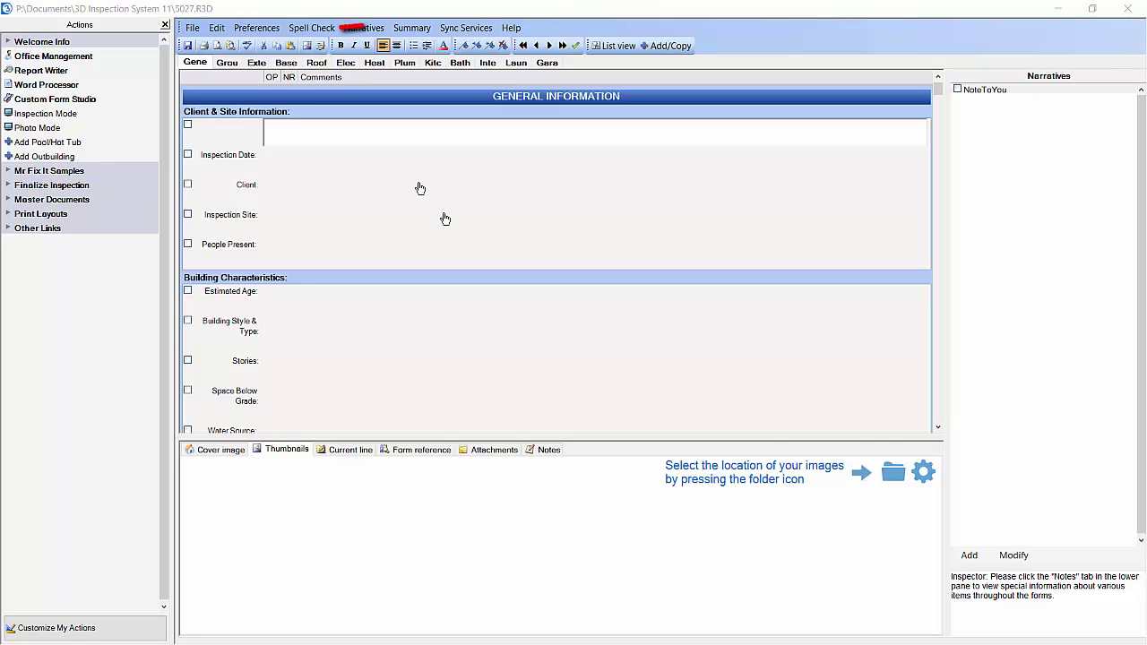
# Keep Comma as the Report tab's narrative grouping style and confirm Preferences
pyautogui.click(256, 30)
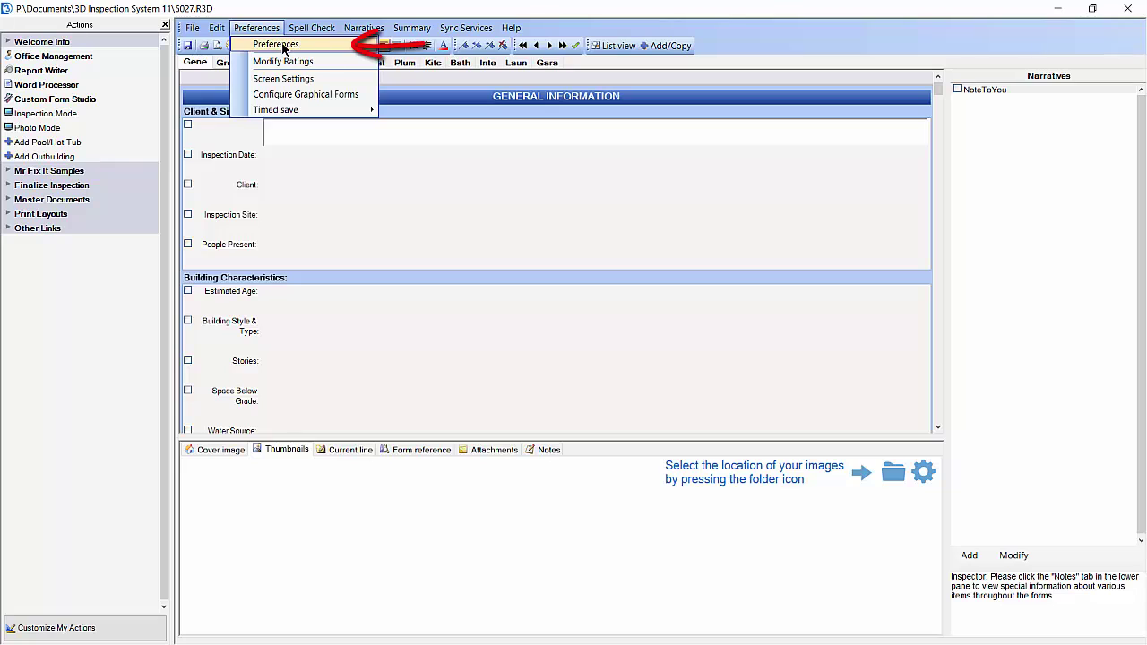
pyautogui.click(280, 44)
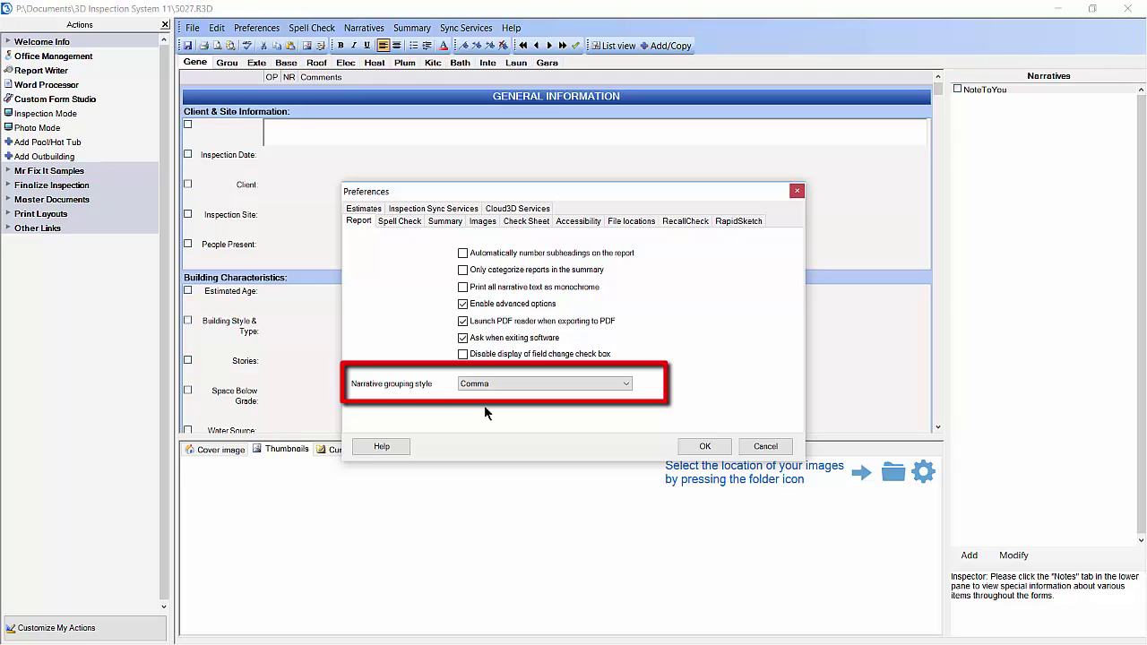
pyautogui.click(549, 390)
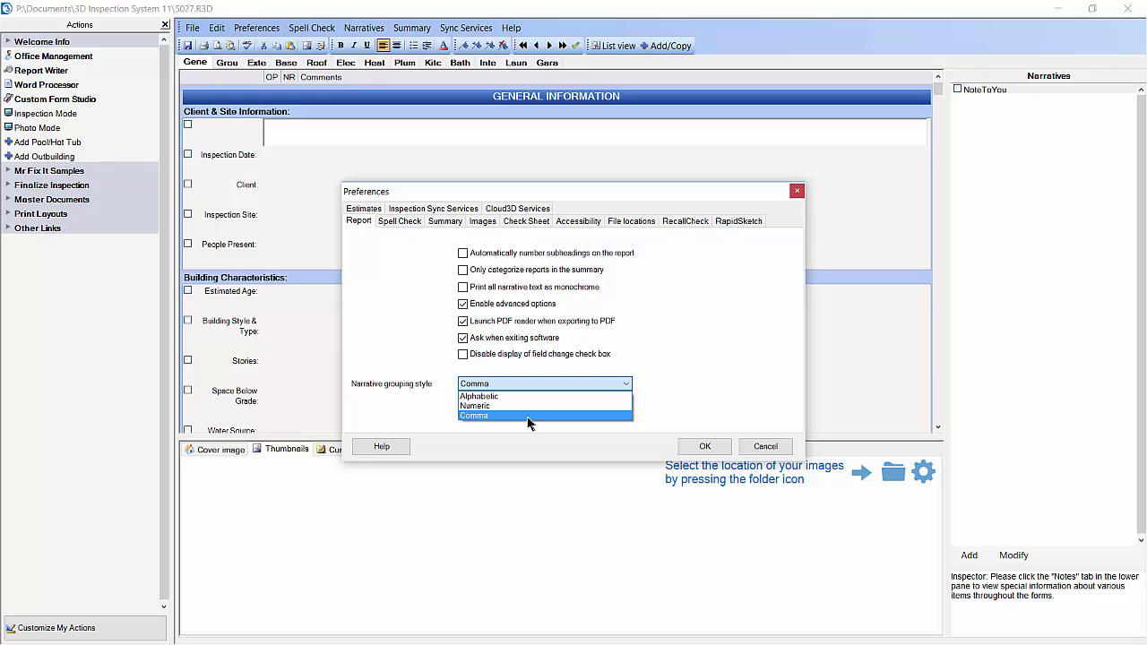
pyautogui.click(528, 418)
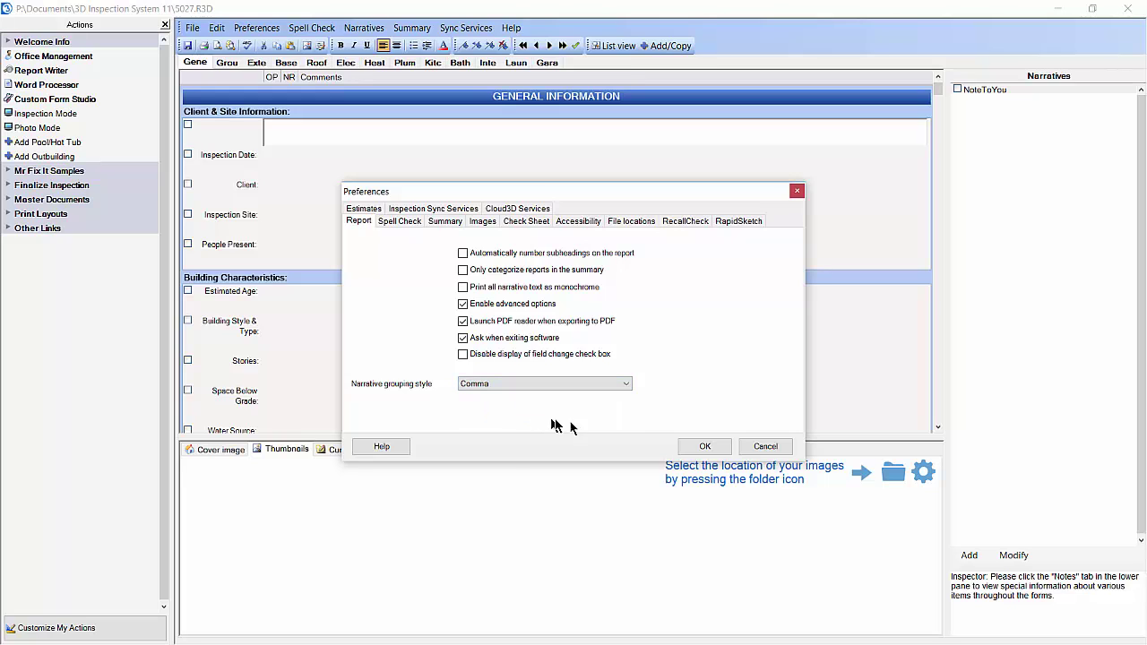
pyautogui.click(702, 446)
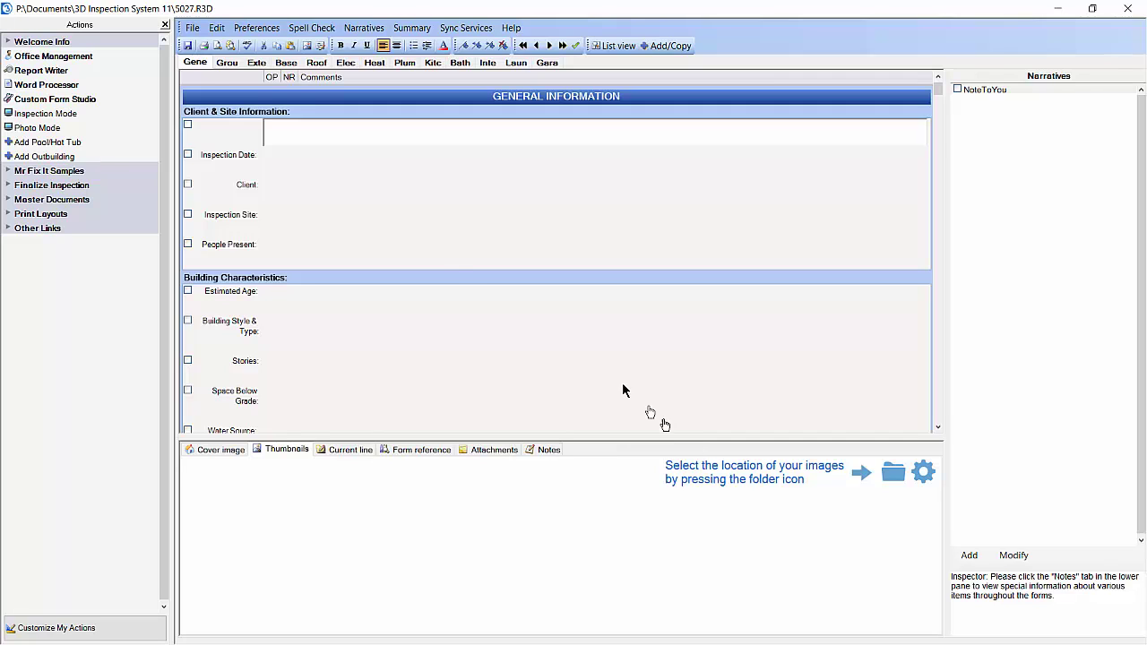
# Jump the form to the Landscaping heading from the Grounds headings list
pyautogui.click(230, 63)
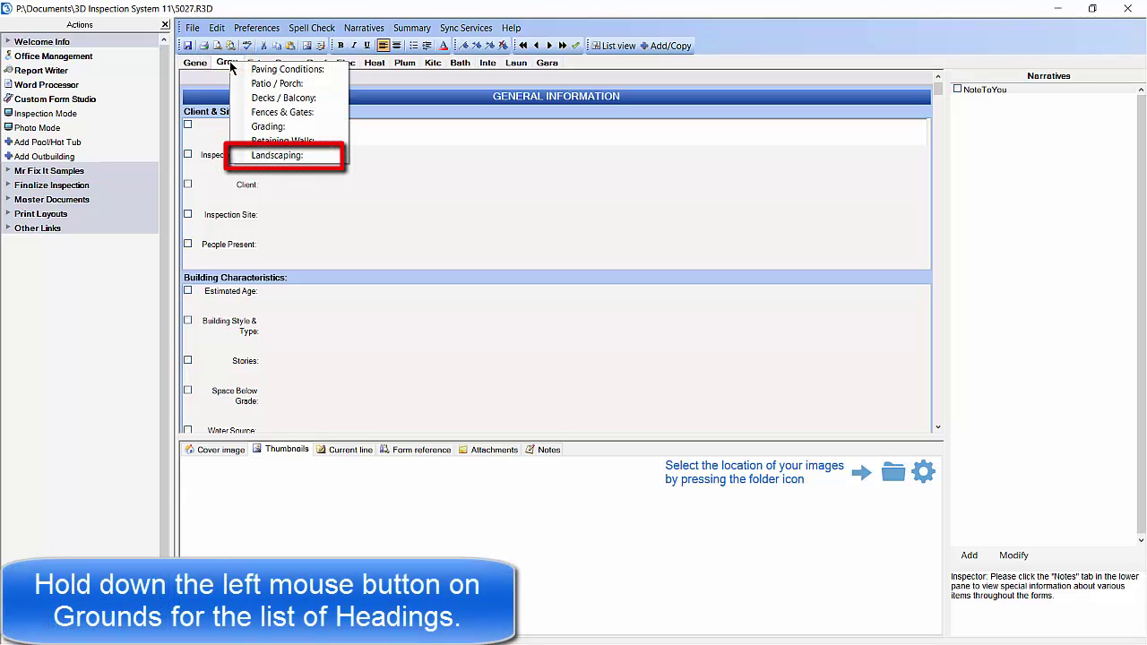
pyautogui.moveTo(229, 61); pyautogui.dragTo(275, 155)
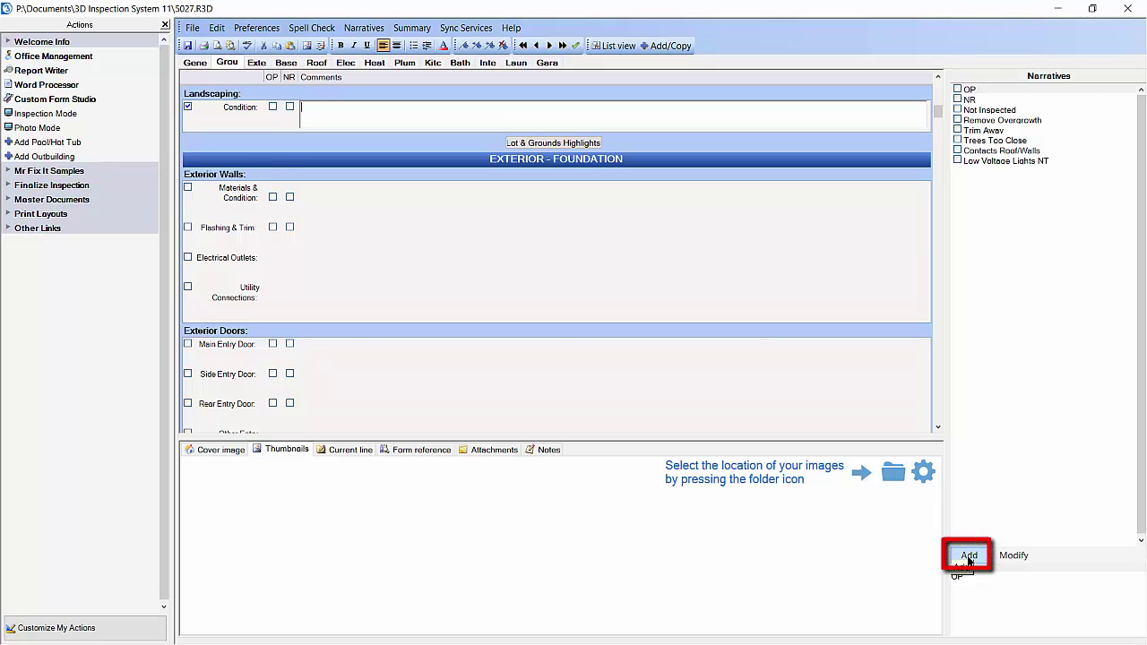
# Start a new narrative with abbreviation VegClose and clear its auto-filled text
pyautogui.click(969, 557)
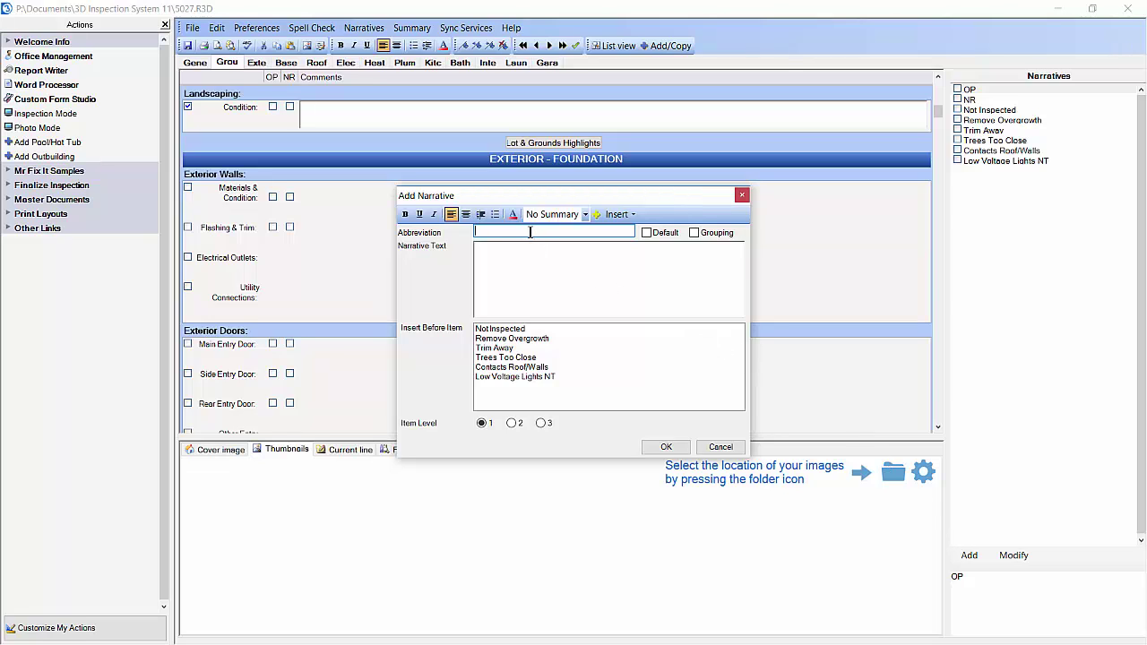
pyautogui.write('VegClose')
pyautogui.click(555, 258)
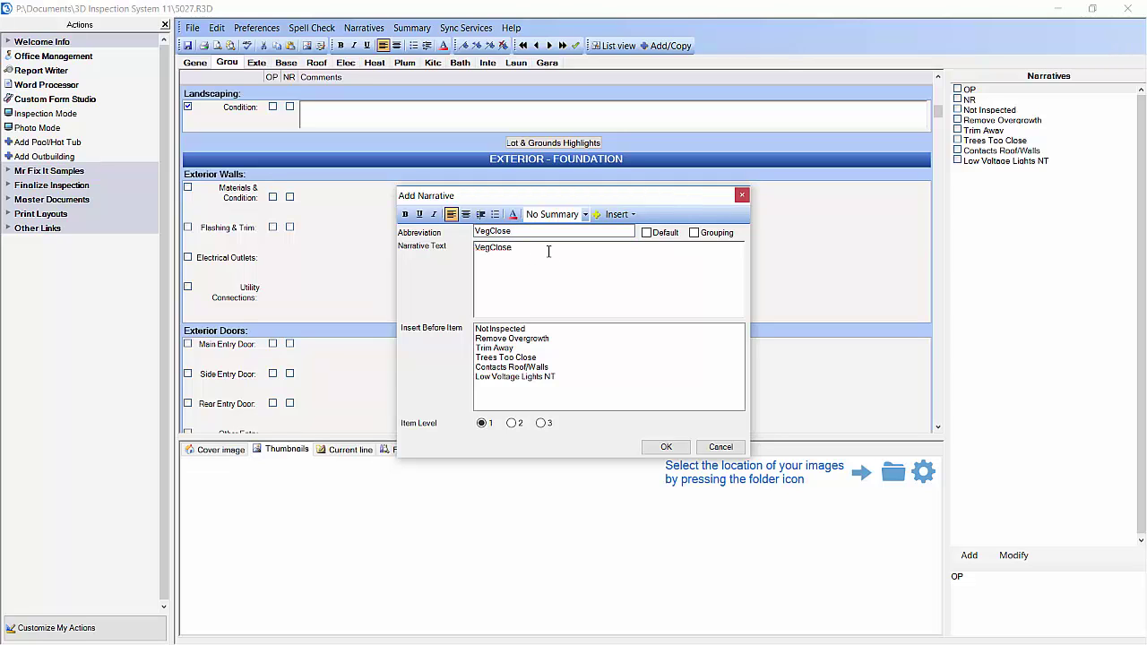
pyautogui.moveTo(543, 250); pyautogui.dragTo(439, 246)
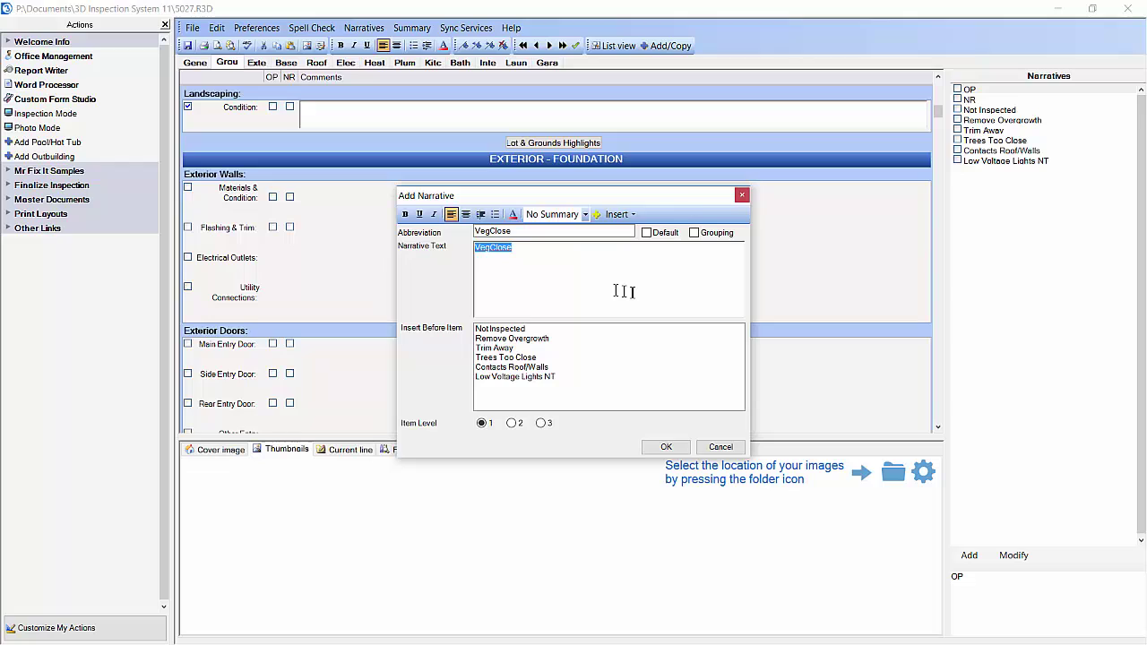
pyautogui.press('Delete')
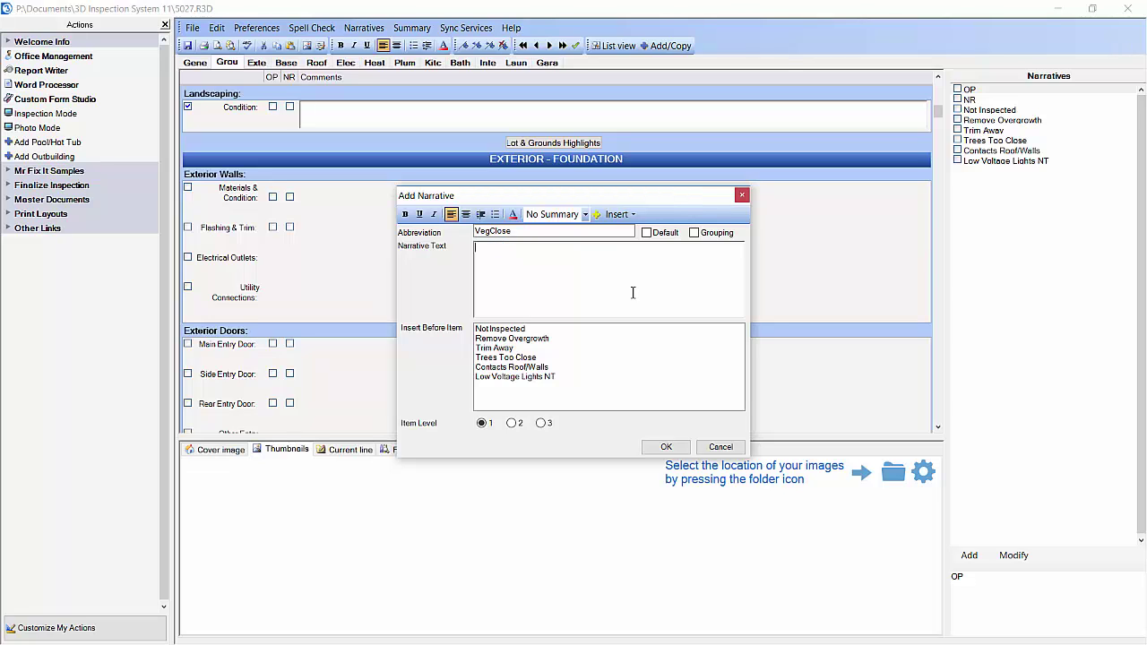
# Enter 'Vegetation is too close to the [placeholder] of the House' and save the narrative
pyautogui.write('Vegetation is too close to the')
pyautogui.click(626, 218)
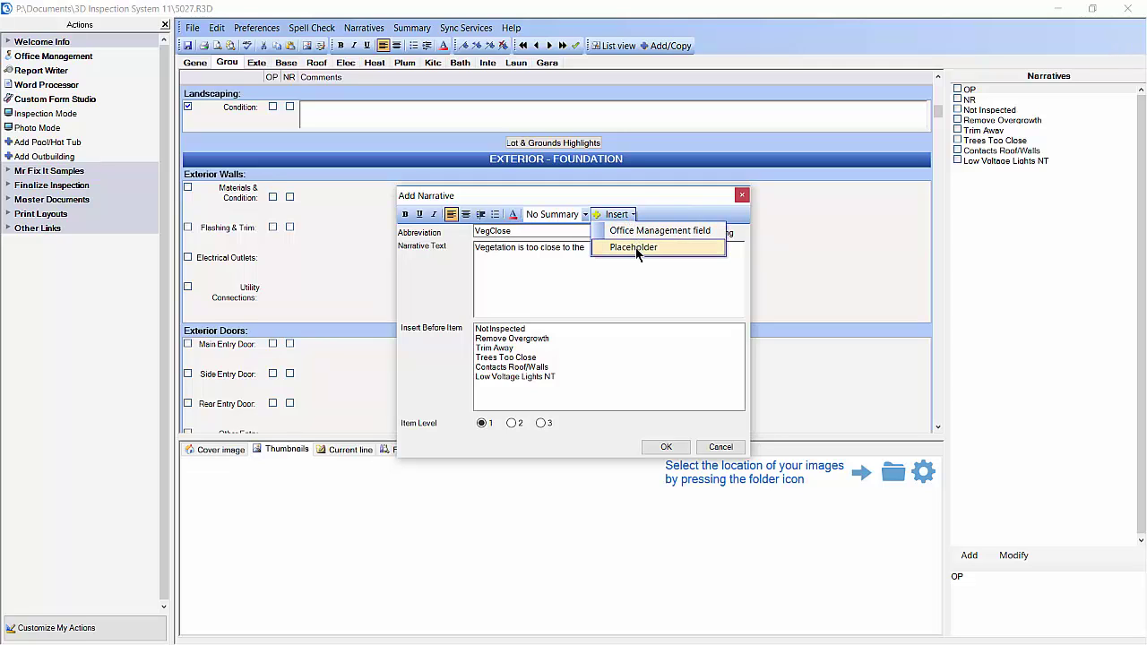
pyautogui.click(634, 249)
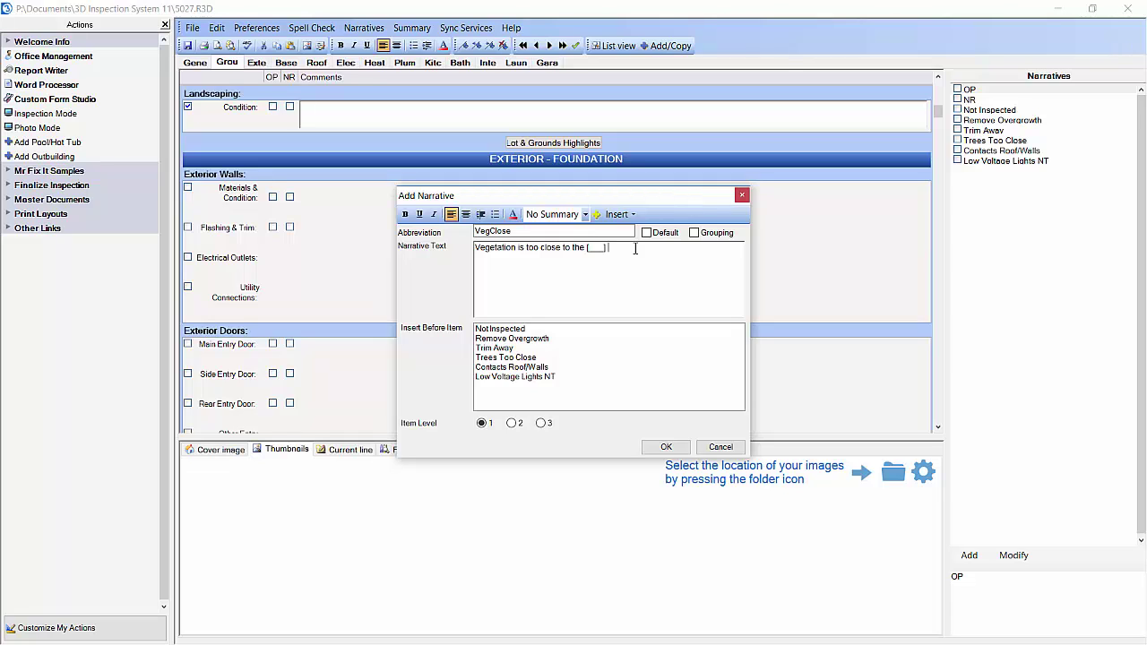
pyautogui.write('of the House')
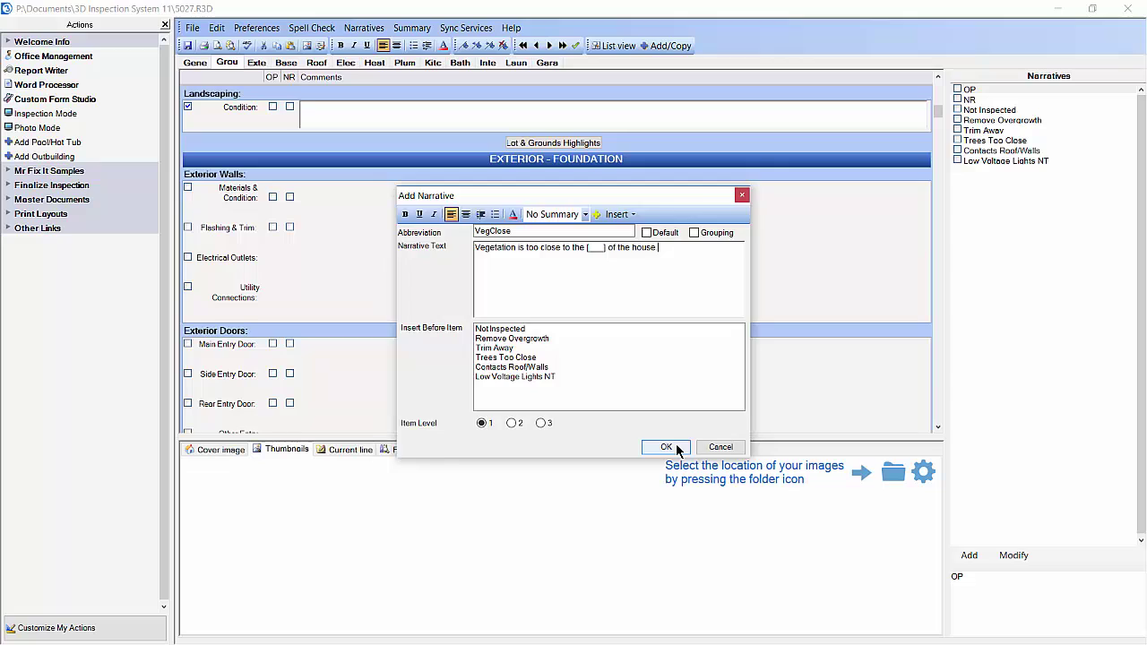
pyautogui.click(676, 446)
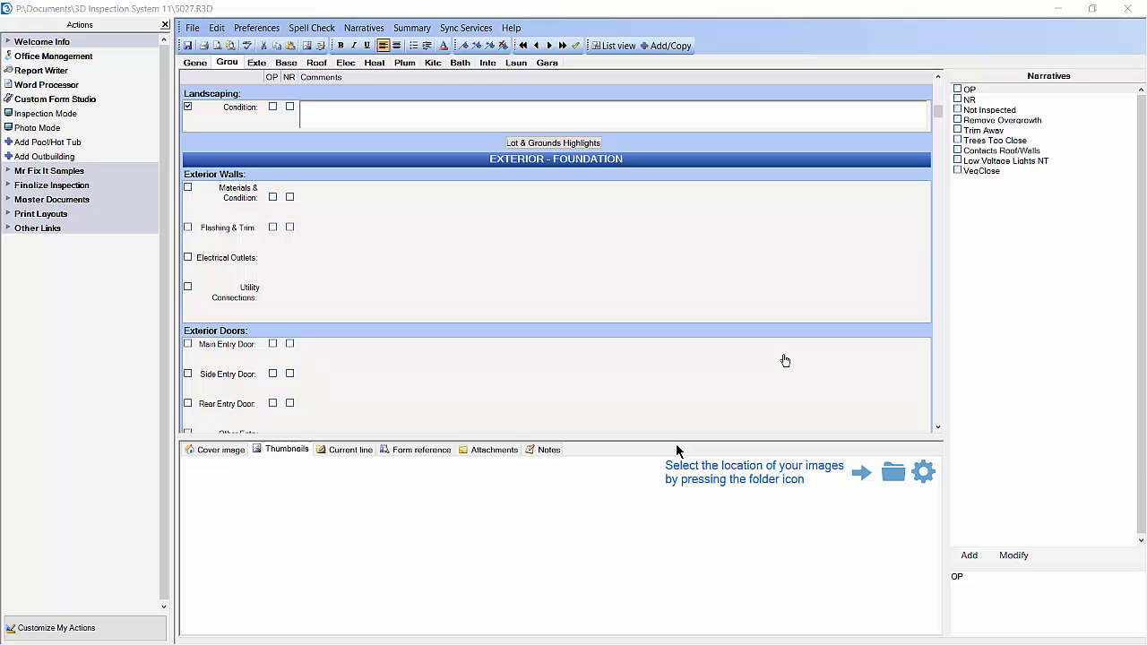
# Add the North and South narratives to the Landscaping list
pyautogui.click(972, 556)
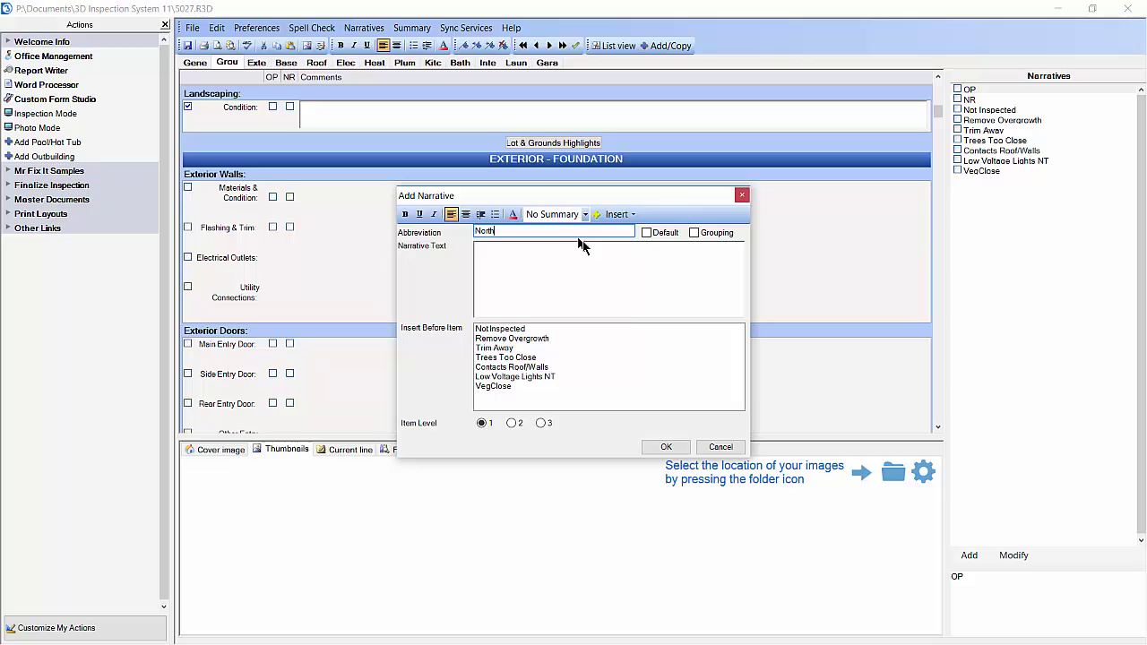
pyautogui.click(586, 255)
pyautogui.click(665, 446)
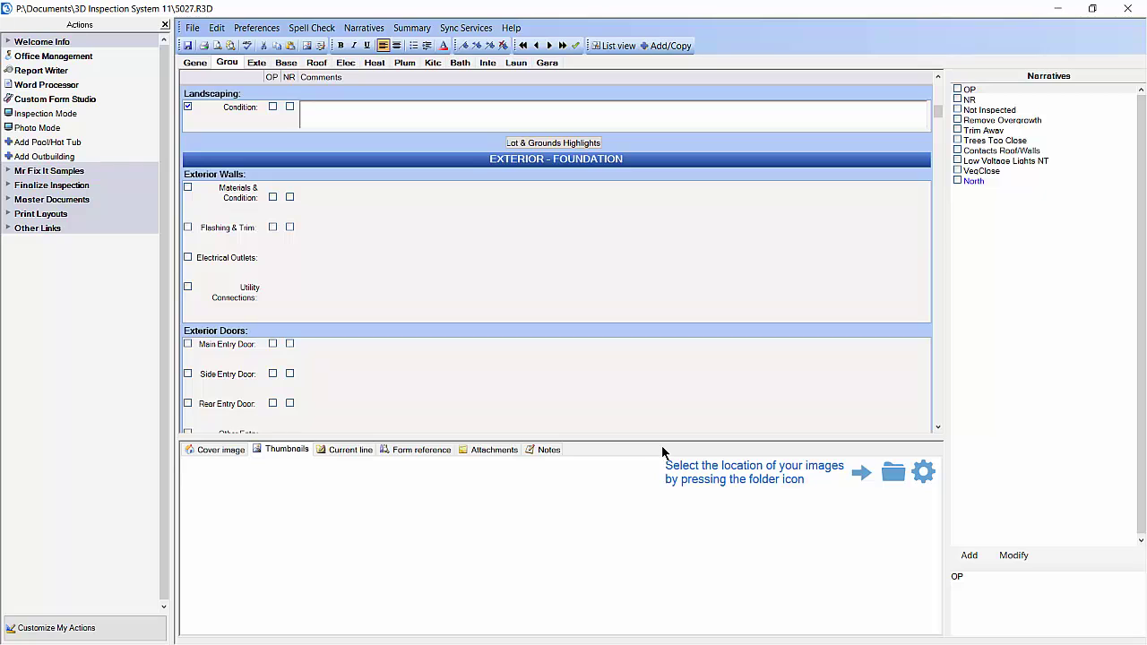
pyautogui.click(966, 558)
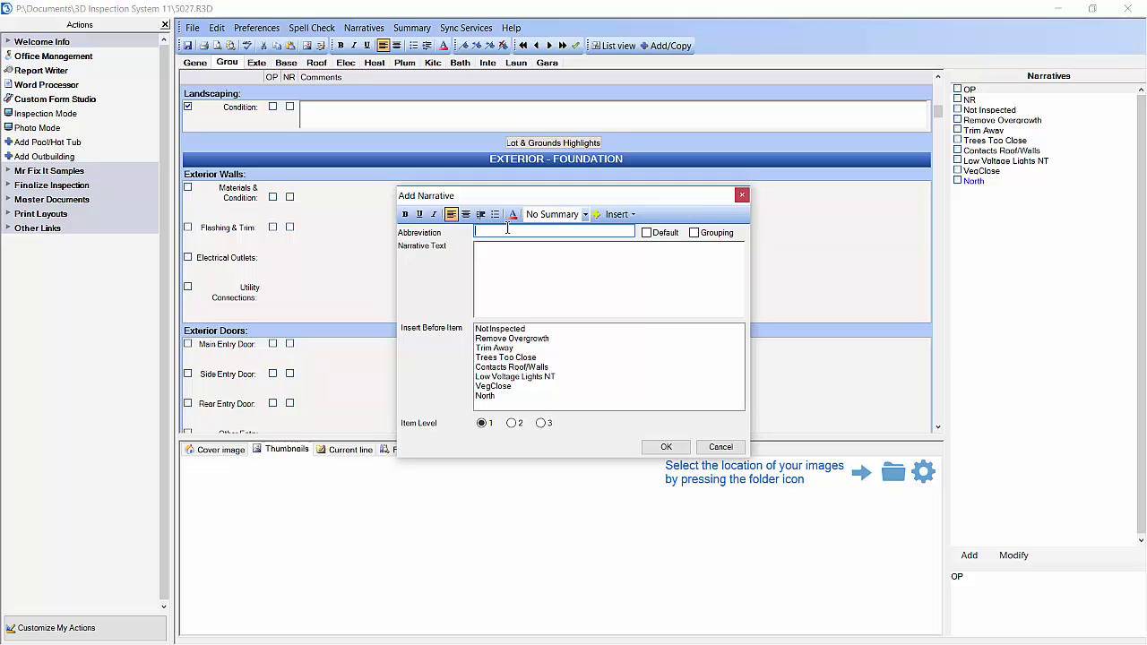
pyautogui.write('South')
pyautogui.click(545, 270)
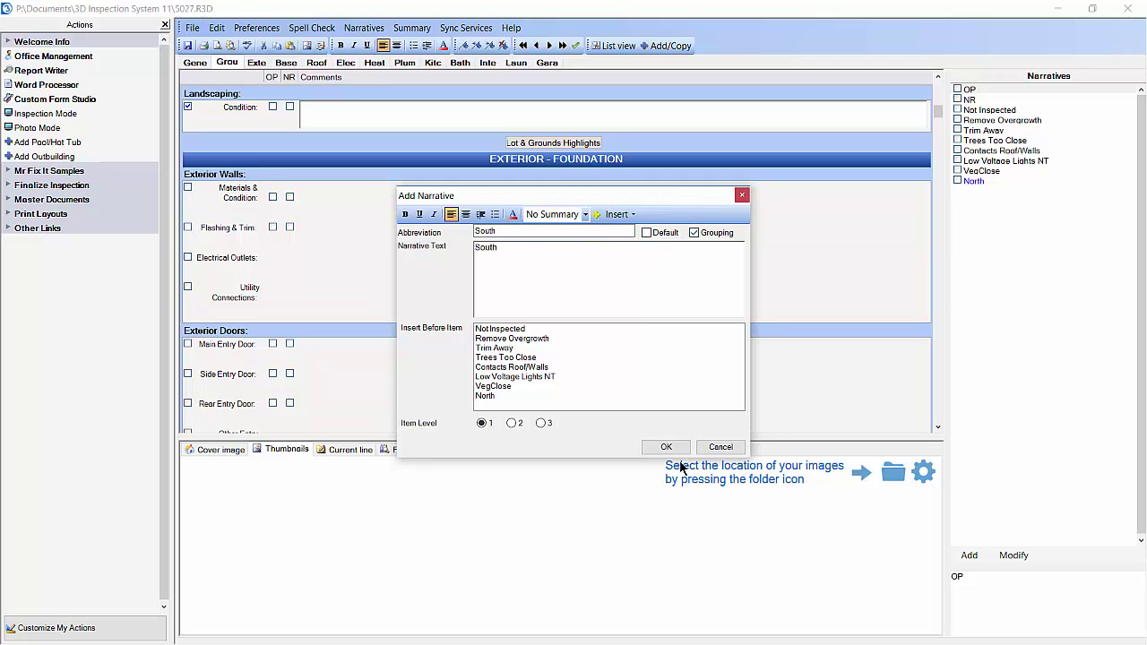
pyautogui.click(666, 446)
# Add East and West narratives, each marked as a grouping item
pyautogui.click(968, 554)
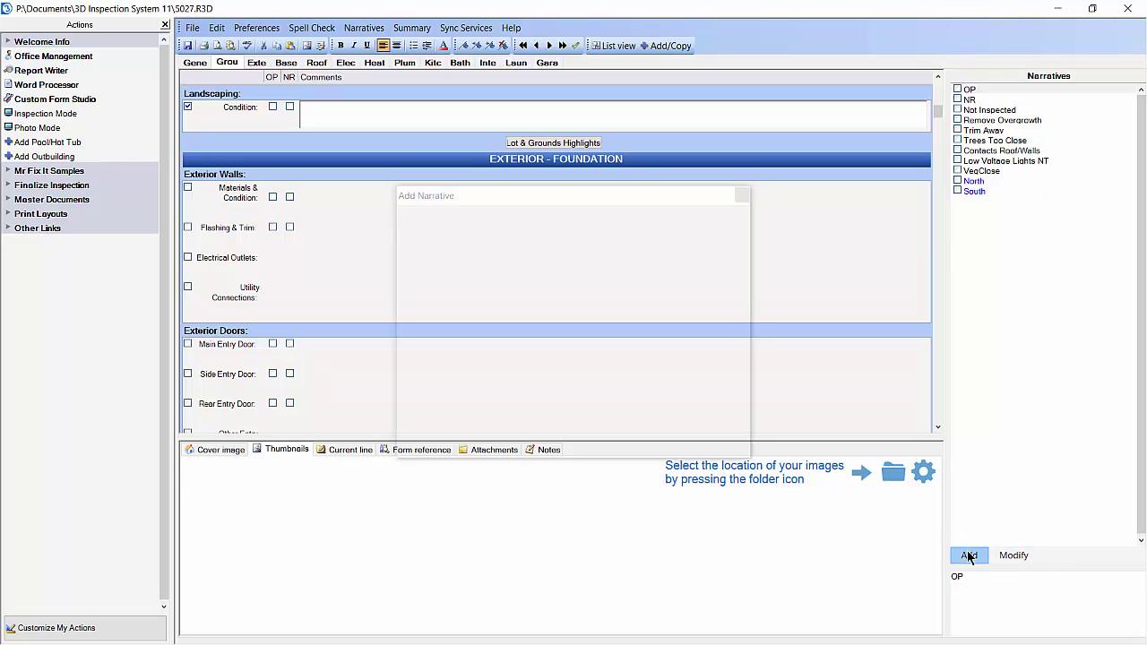
pyautogui.write('East')
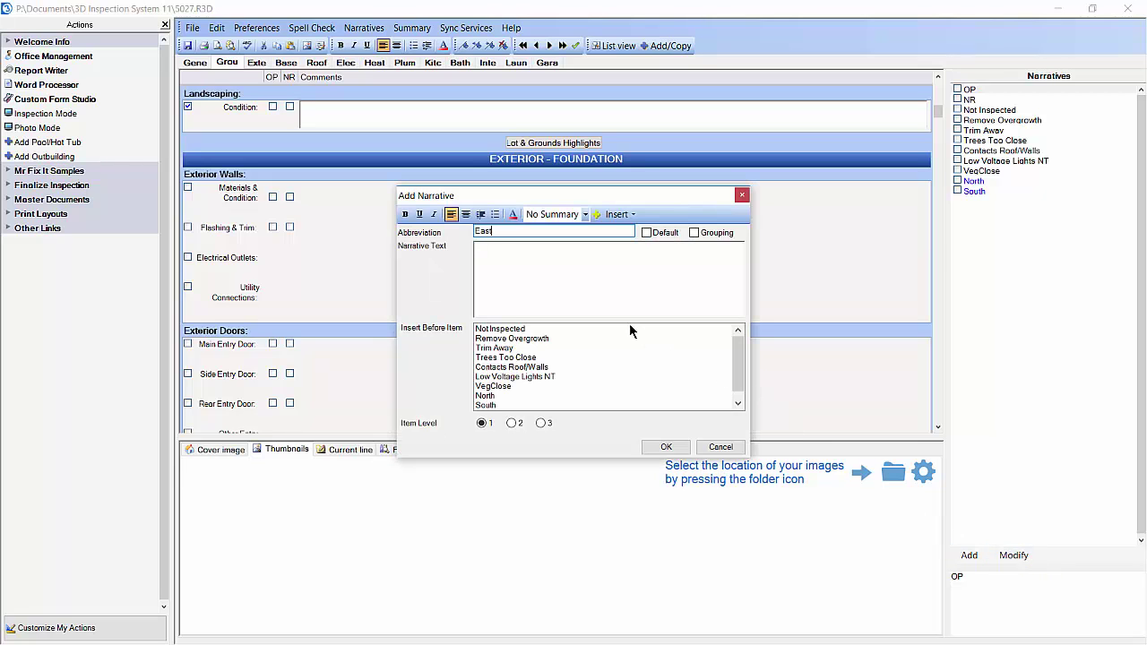
pyautogui.click(594, 305)
pyautogui.click(695, 233)
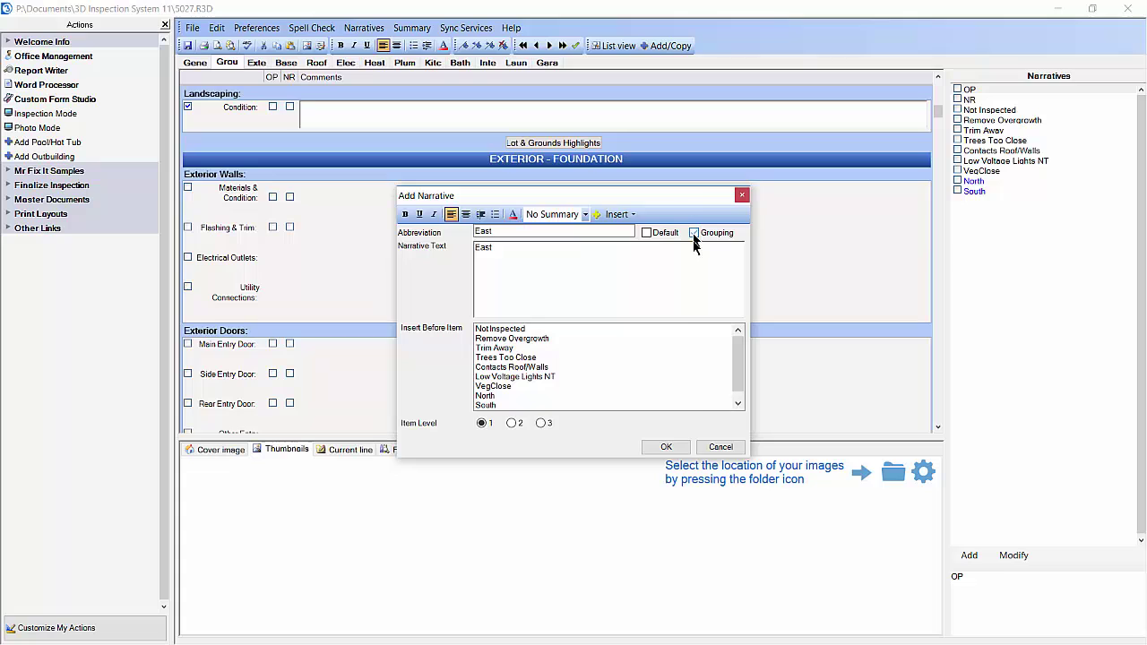
pyautogui.click(667, 447)
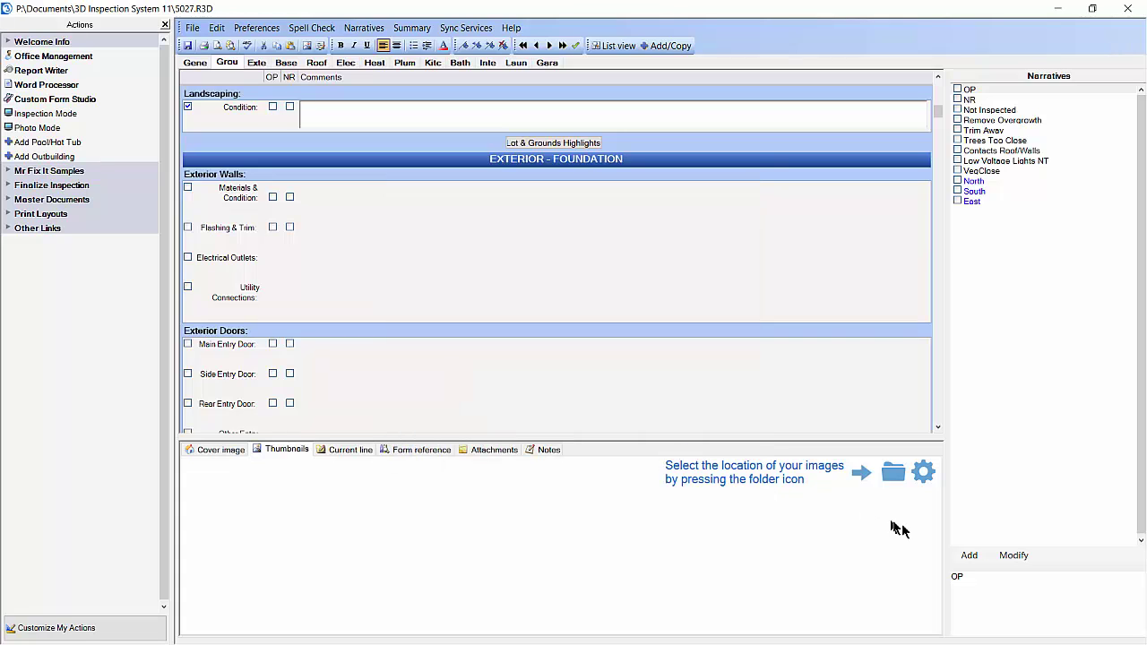
pyautogui.click(968, 555)
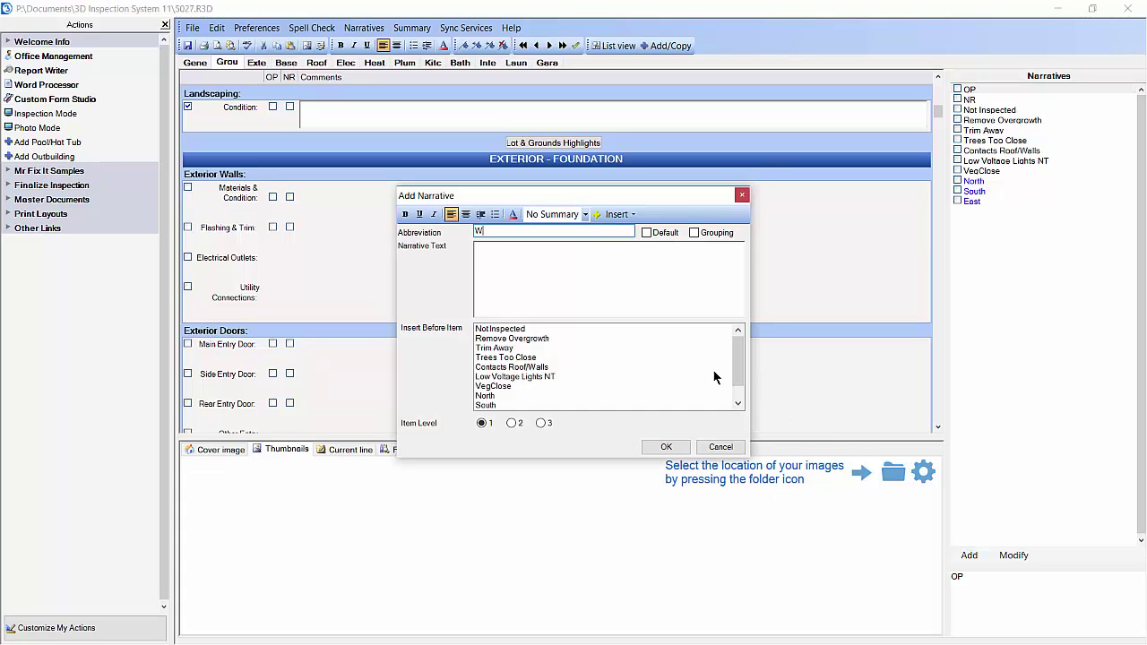
pyautogui.click(665, 273)
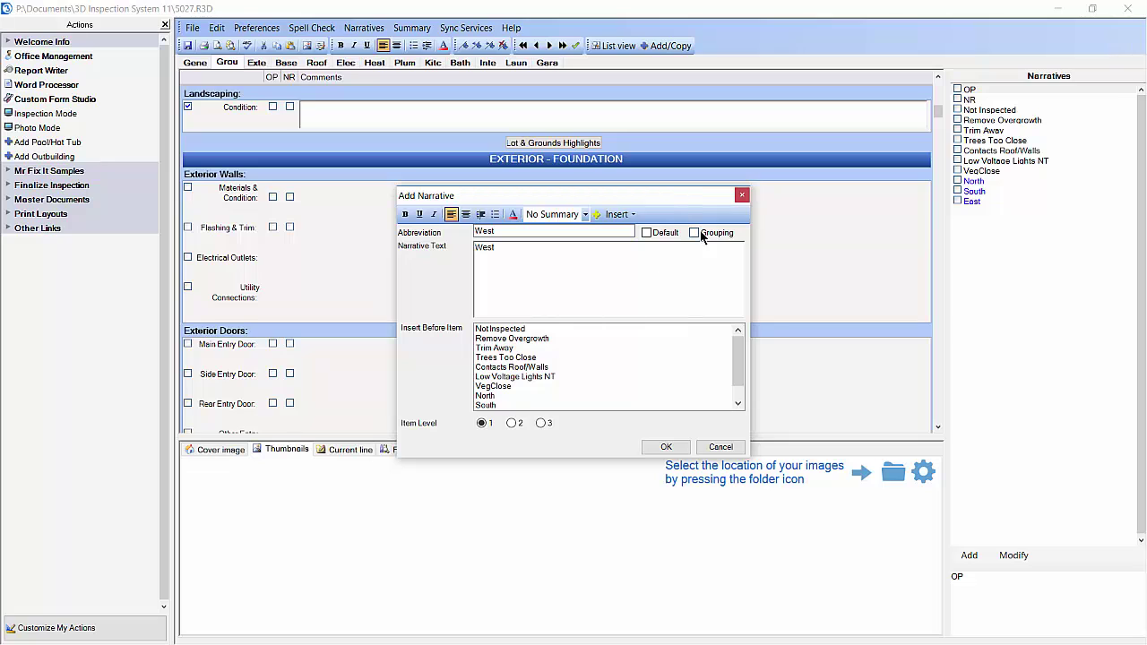
pyautogui.click(695, 233)
pyautogui.click(666, 448)
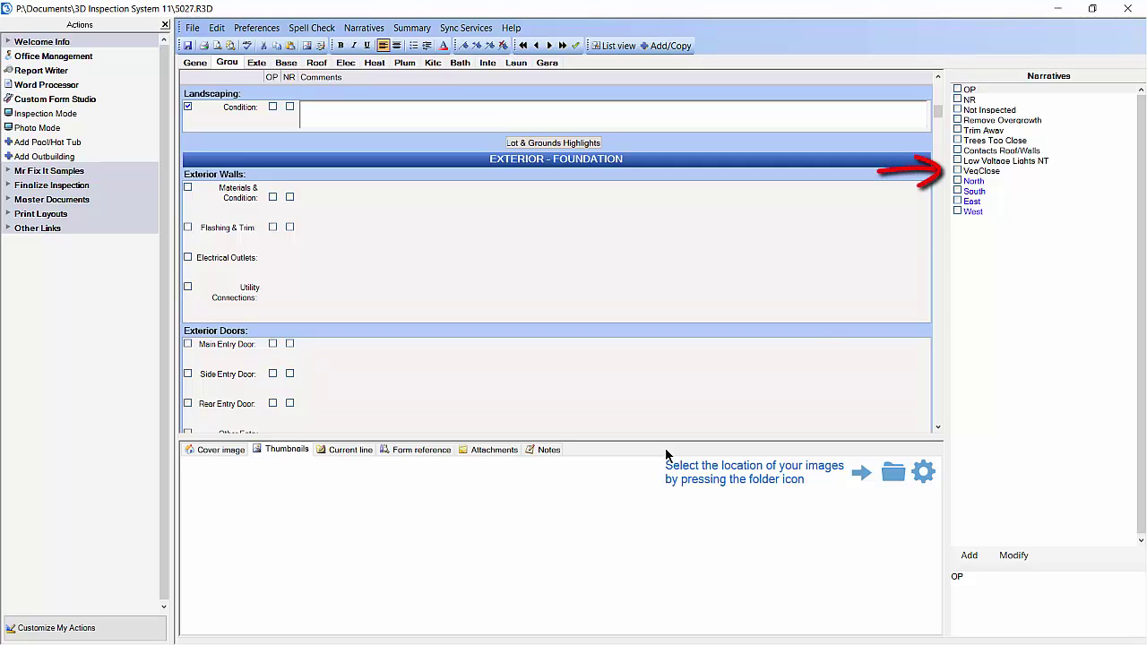
# Tick VegClose plus North, South, East and West so the condition reads them comma-separated
pyautogui.click(964, 172)
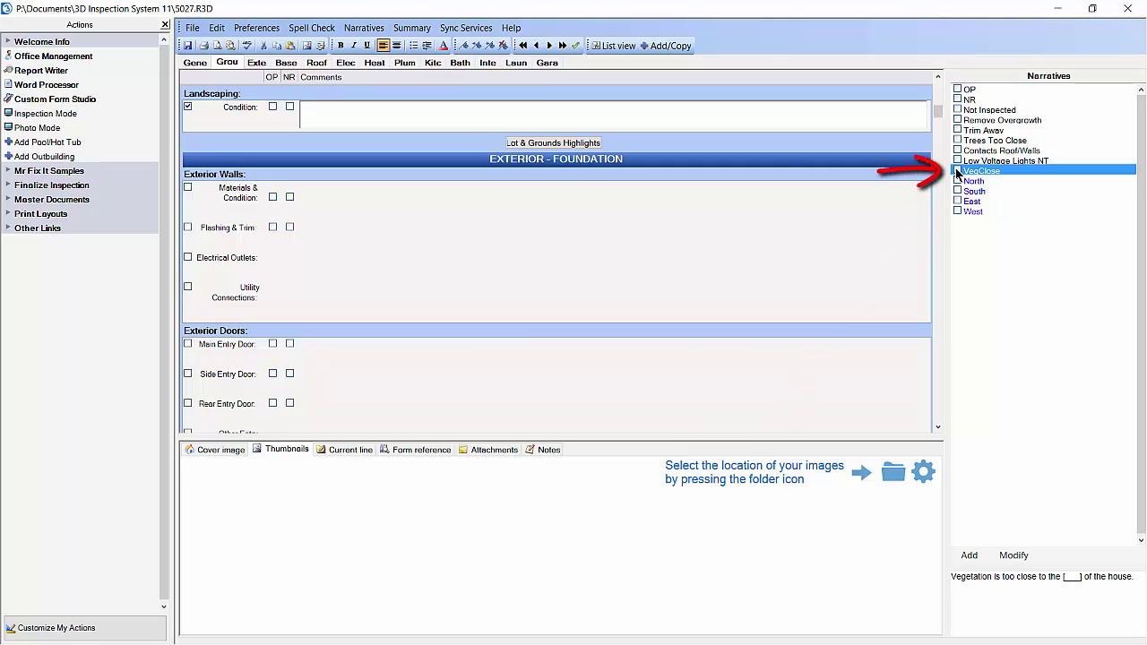
pyautogui.click(957, 171)
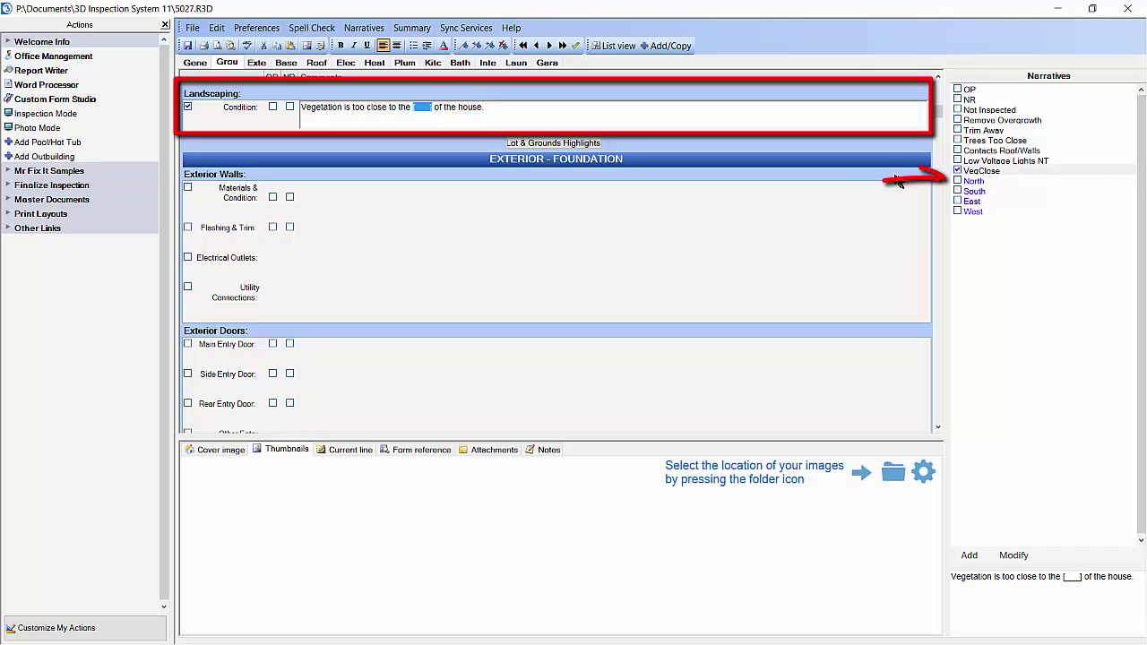
pyautogui.click(958, 181)
pyautogui.click(958, 191)
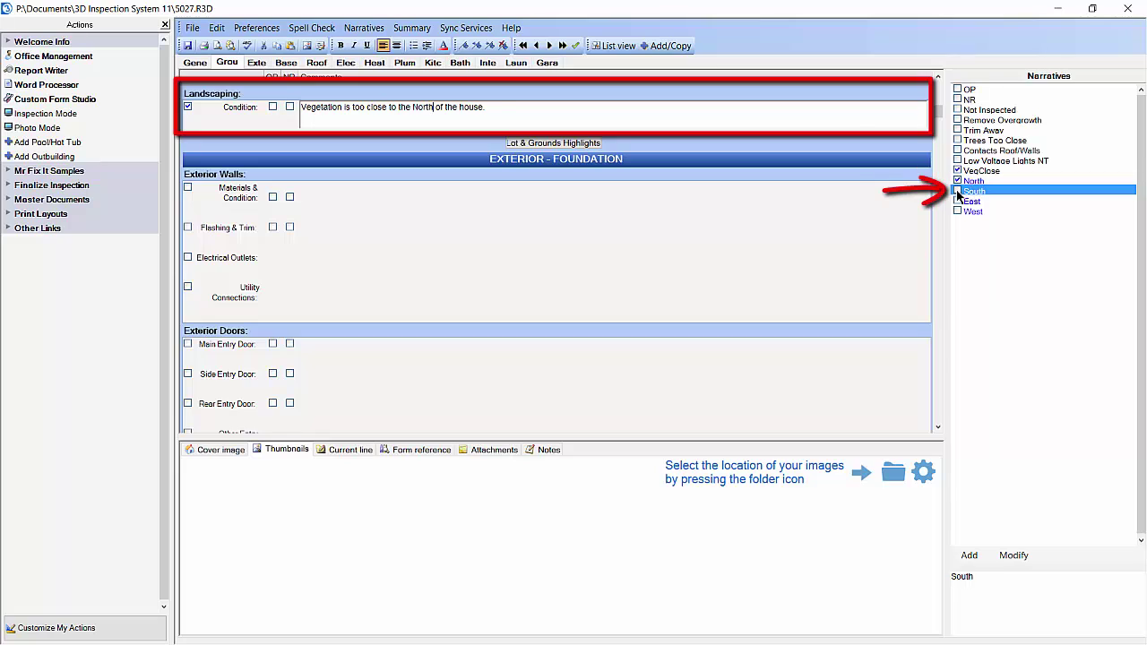
pyautogui.click(957, 192)
pyautogui.click(955, 202)
pyautogui.click(957, 201)
pyautogui.click(958, 211)
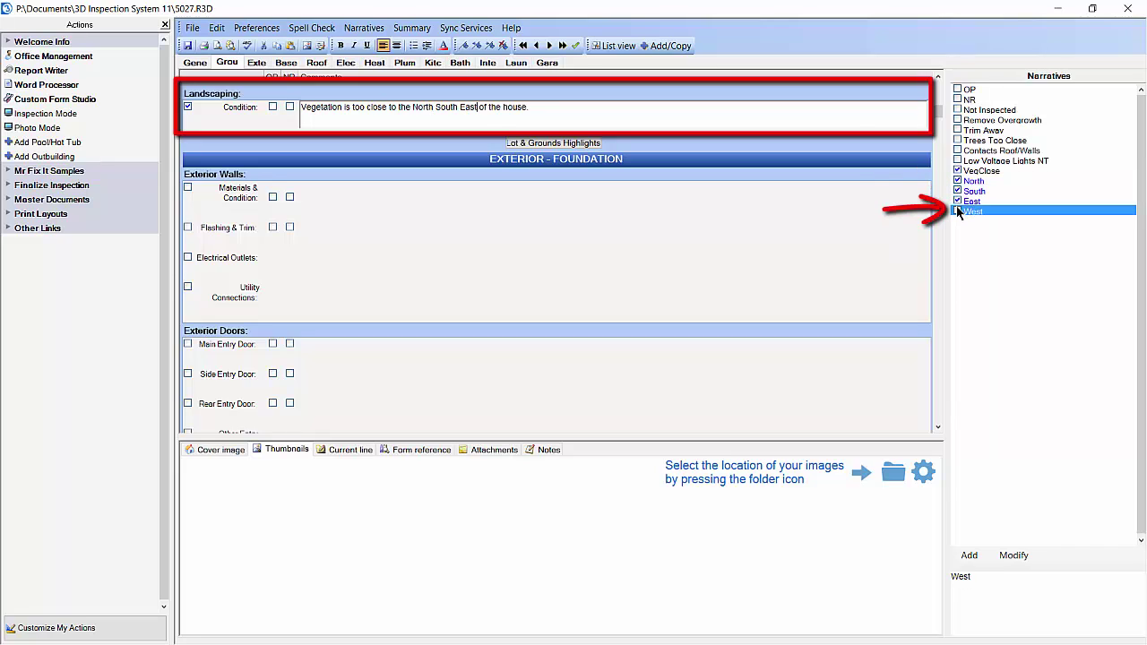
pyautogui.click(957, 212)
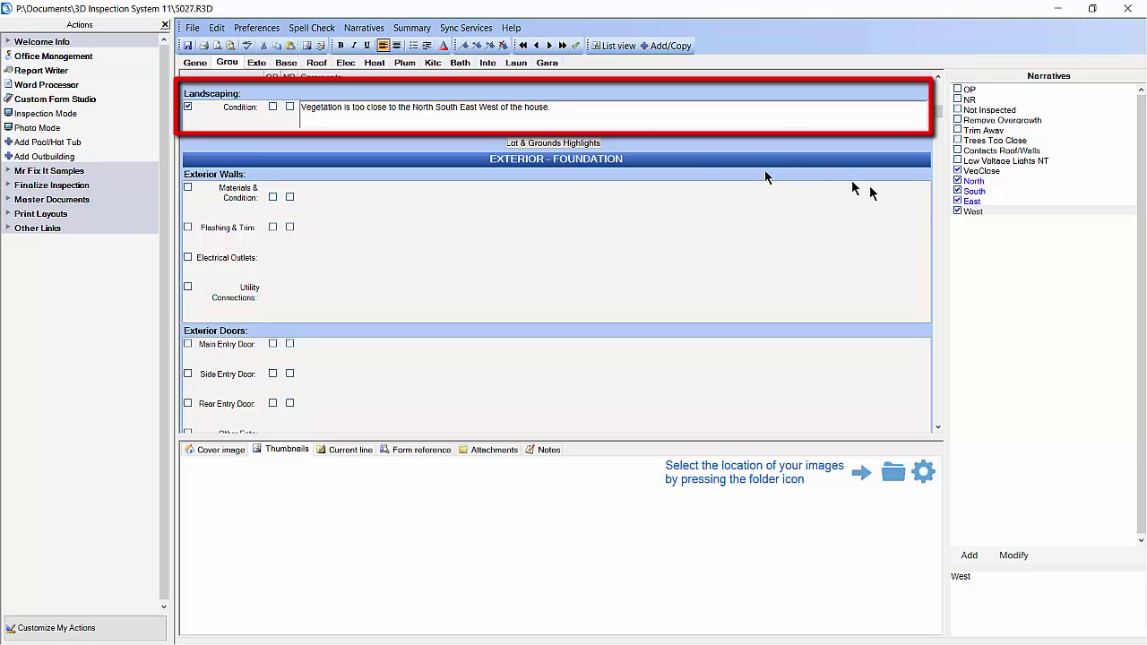
pyautogui.click(500, 205)
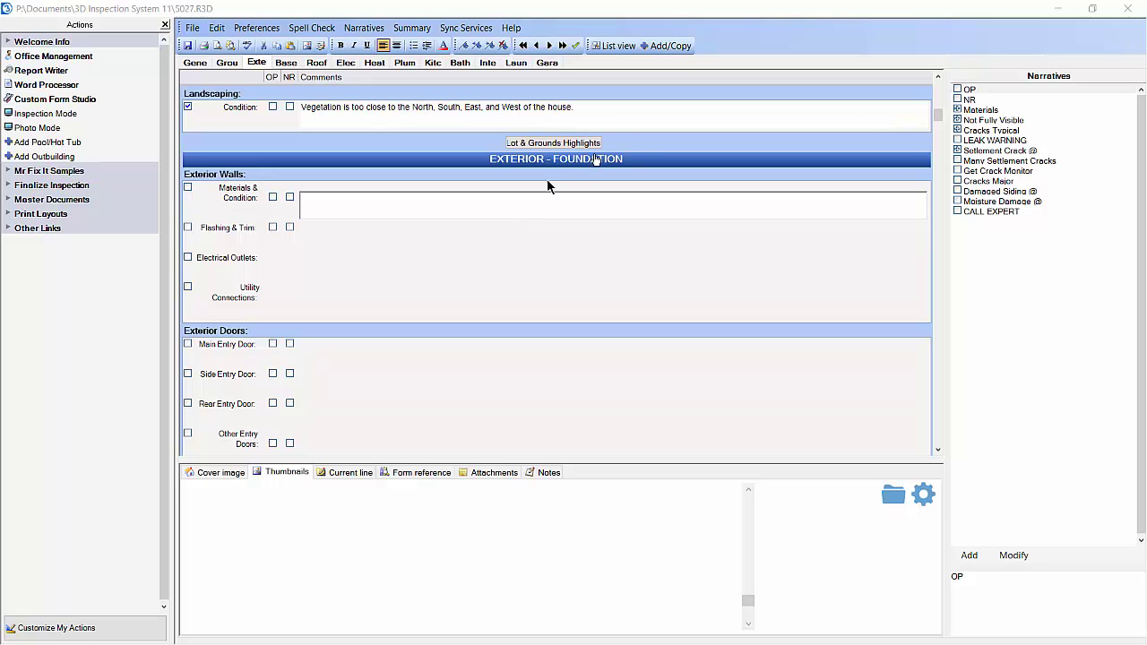
# Delete all text from the Landscaping Condition comment
pyautogui.click(630, 115)
pyautogui.moveTo(645, 115); pyautogui.dragTo(319, 98)
pyautogui.click(959, 162)
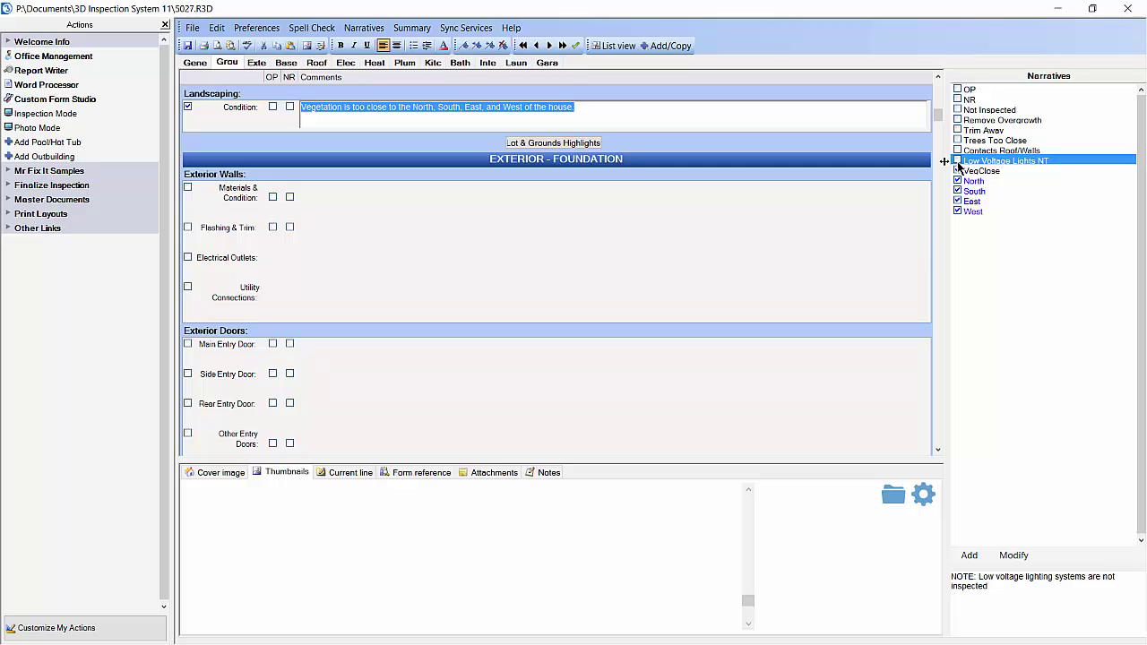
pyautogui.press('Delete')
# Untick the VegClose, North, South, East and West narratives
pyautogui.click(964, 171)
pyautogui.click(959, 171)
pyautogui.click(957, 181)
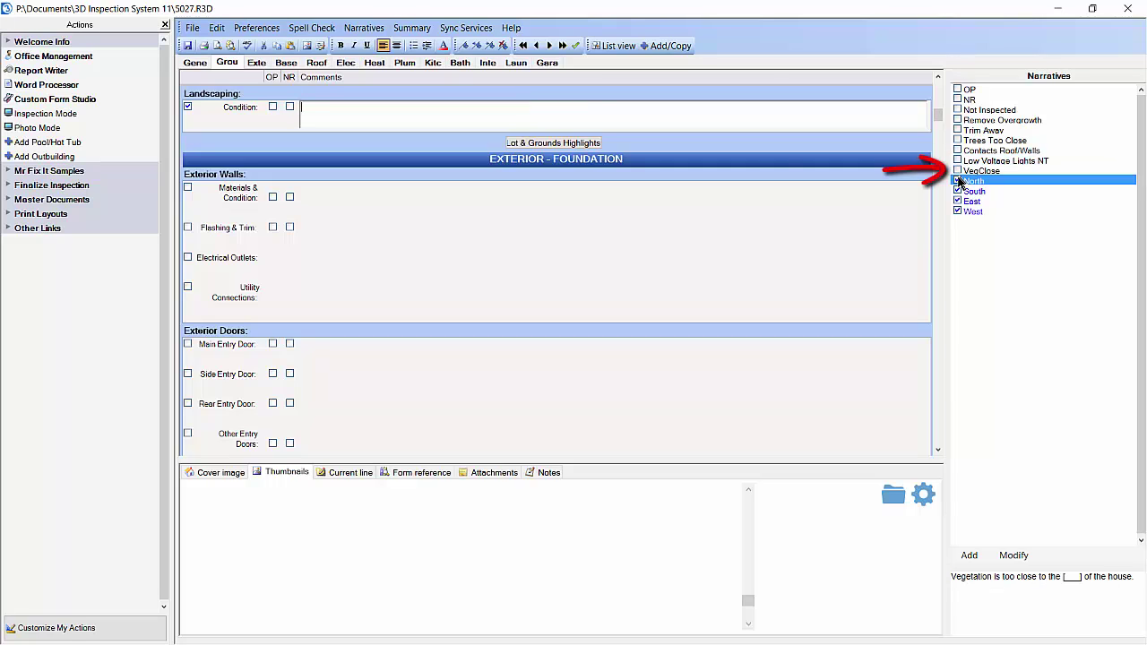
pyautogui.click(958, 190)
pyautogui.click(958, 202)
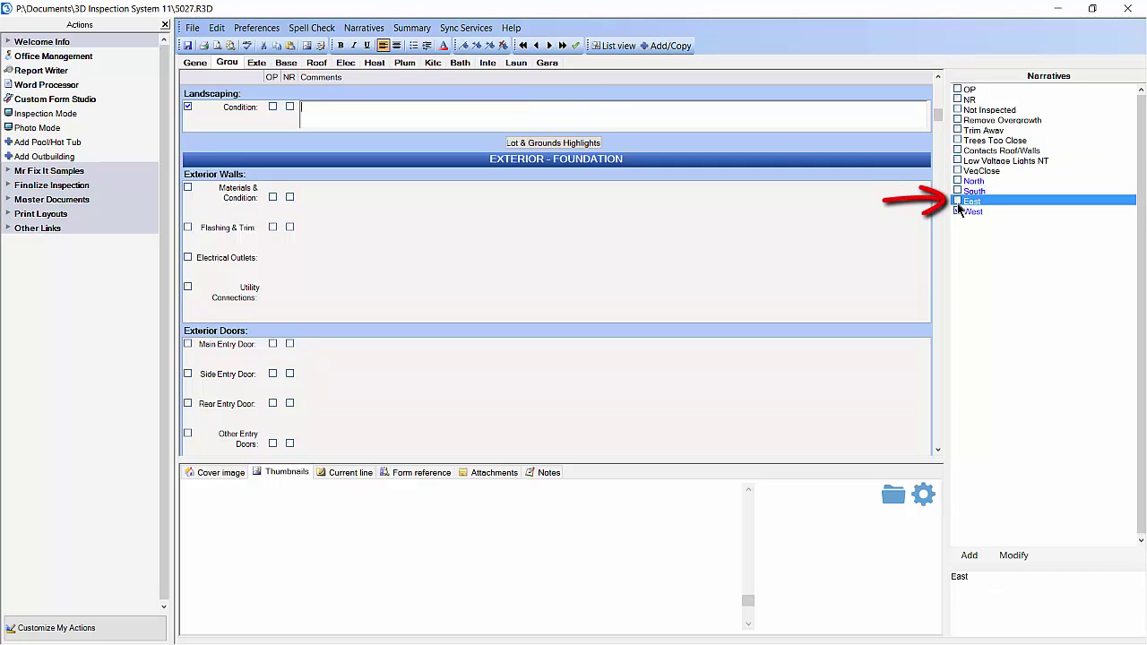
pyautogui.click(958, 211)
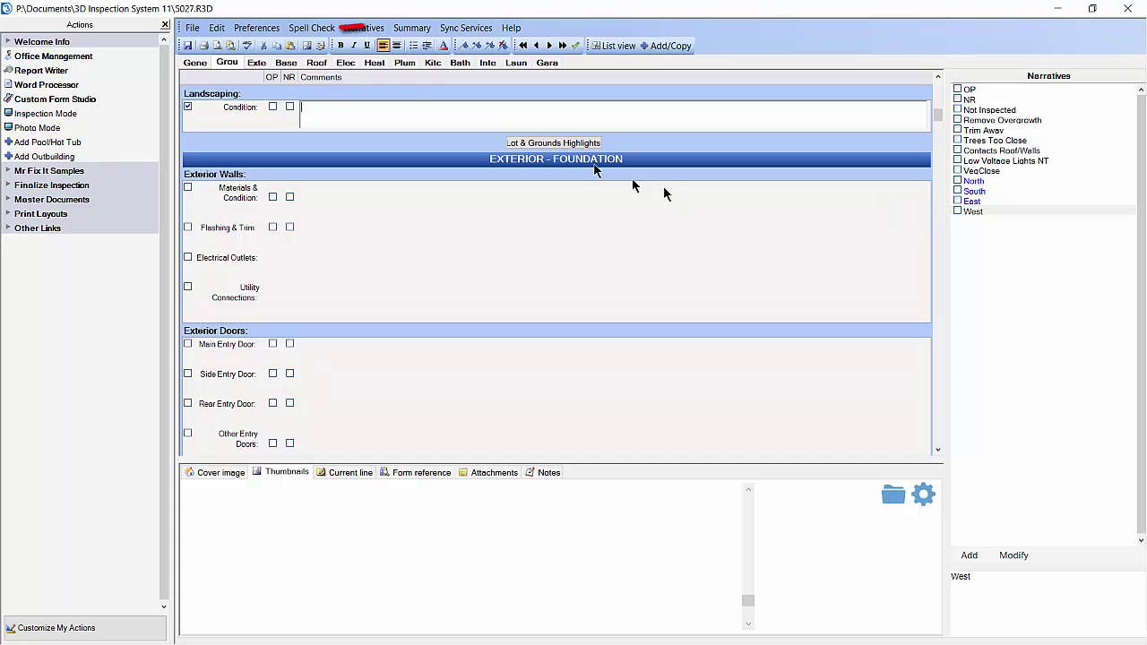
# Set the narrative grouping style to Alphabetic in Preferences and confirm
pyautogui.click(257, 27)
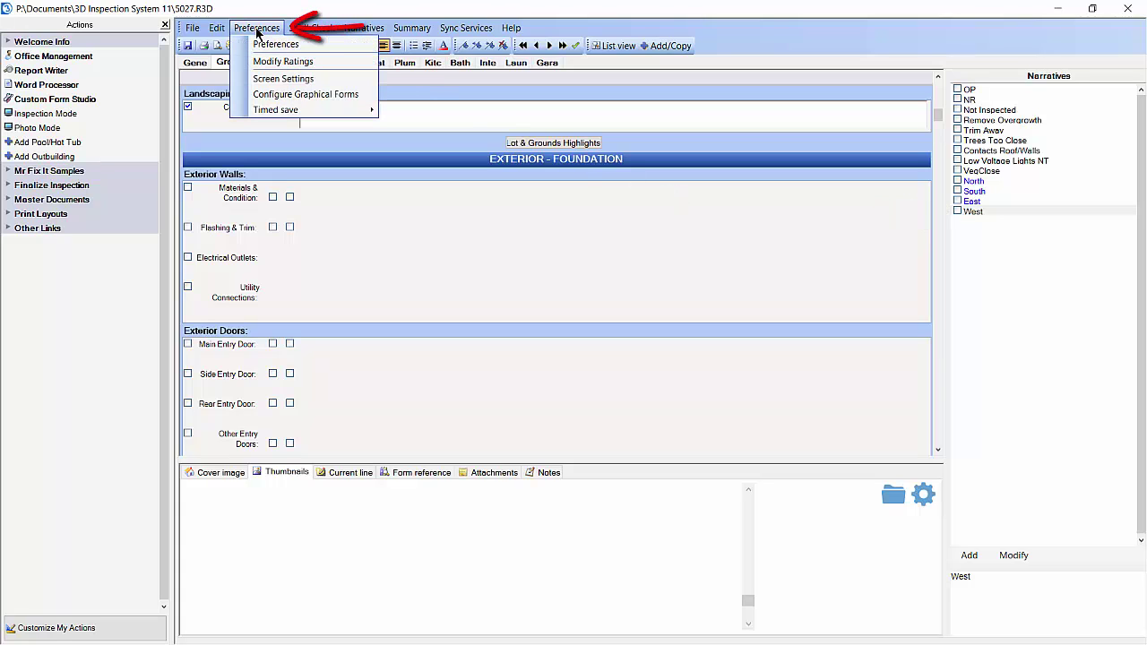
pyautogui.click(275, 45)
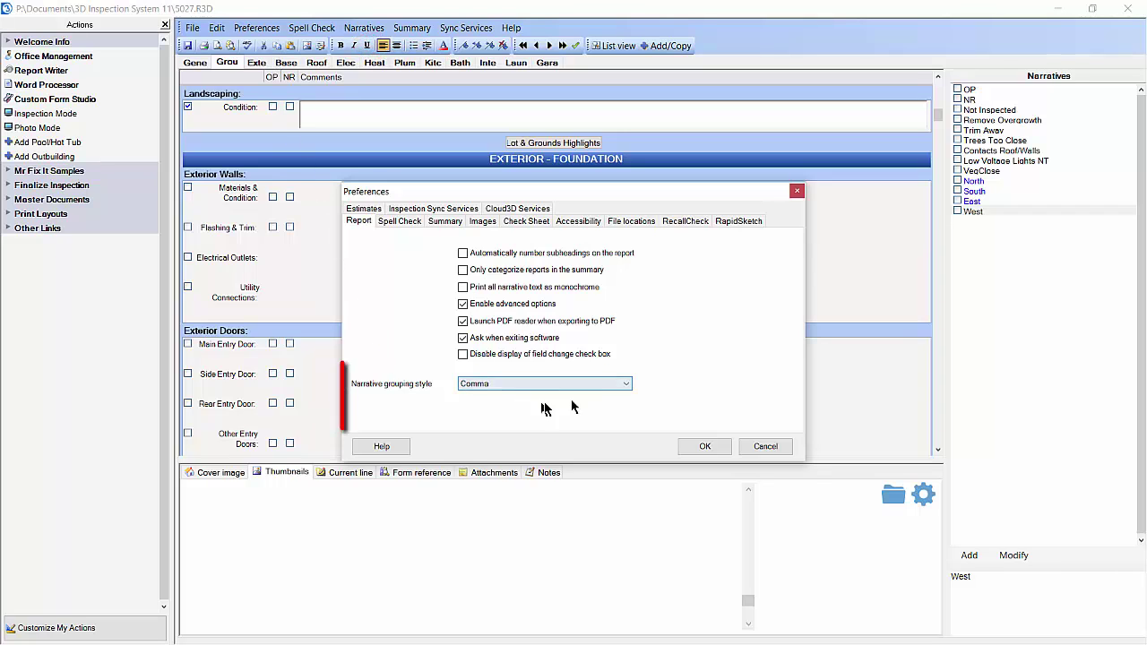
pyautogui.click(622, 384)
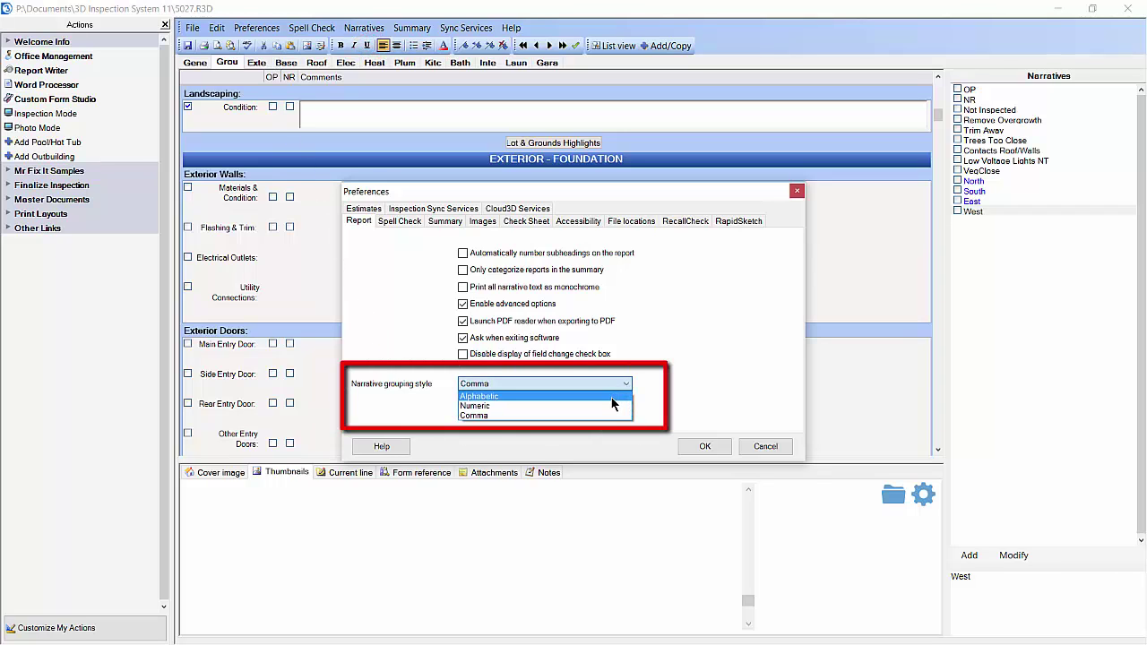
pyautogui.click(614, 397)
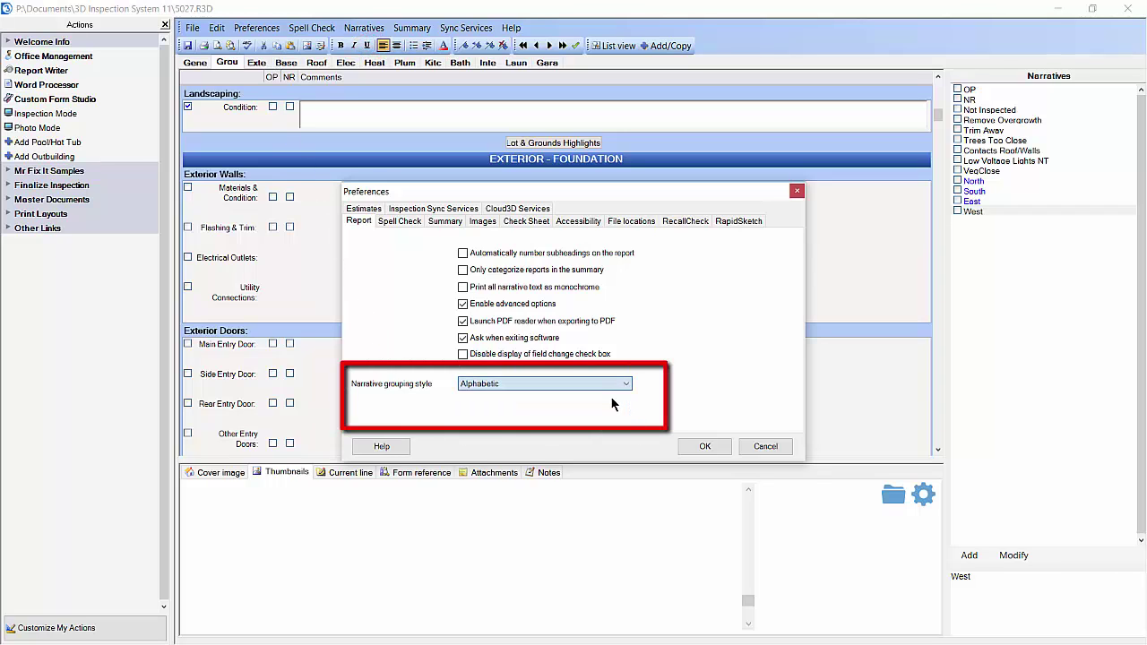
pyautogui.click(699, 446)
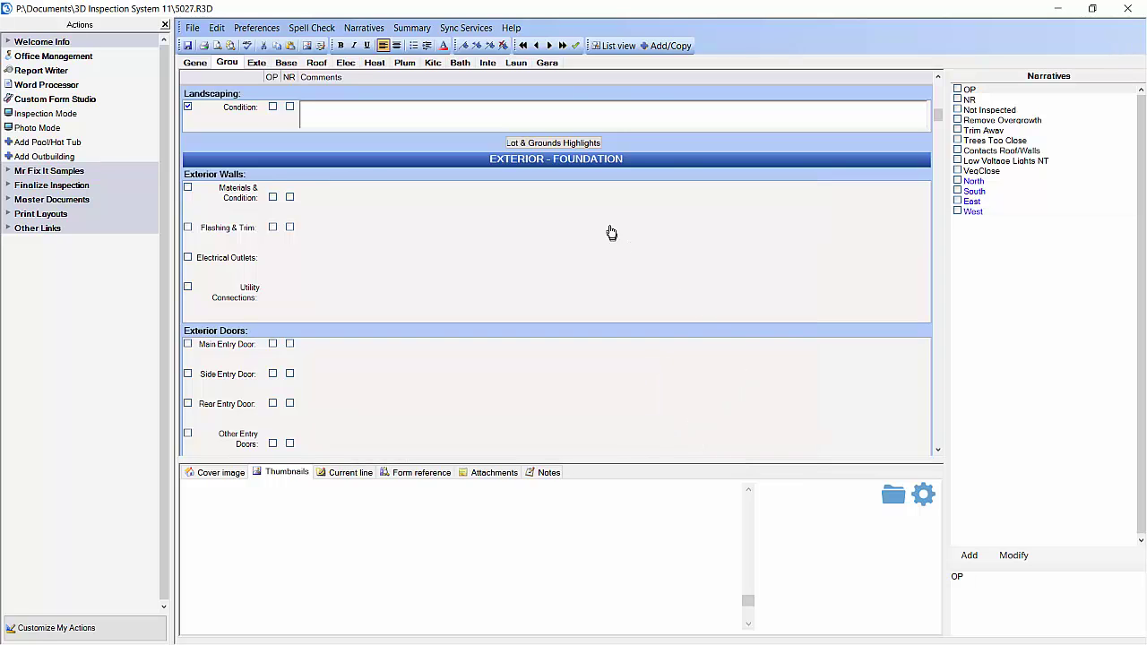
# Tick VegClose, North, South, East and West so directions appear as A) North to D) West
pyautogui.click(957, 182)
pyautogui.click(957, 170)
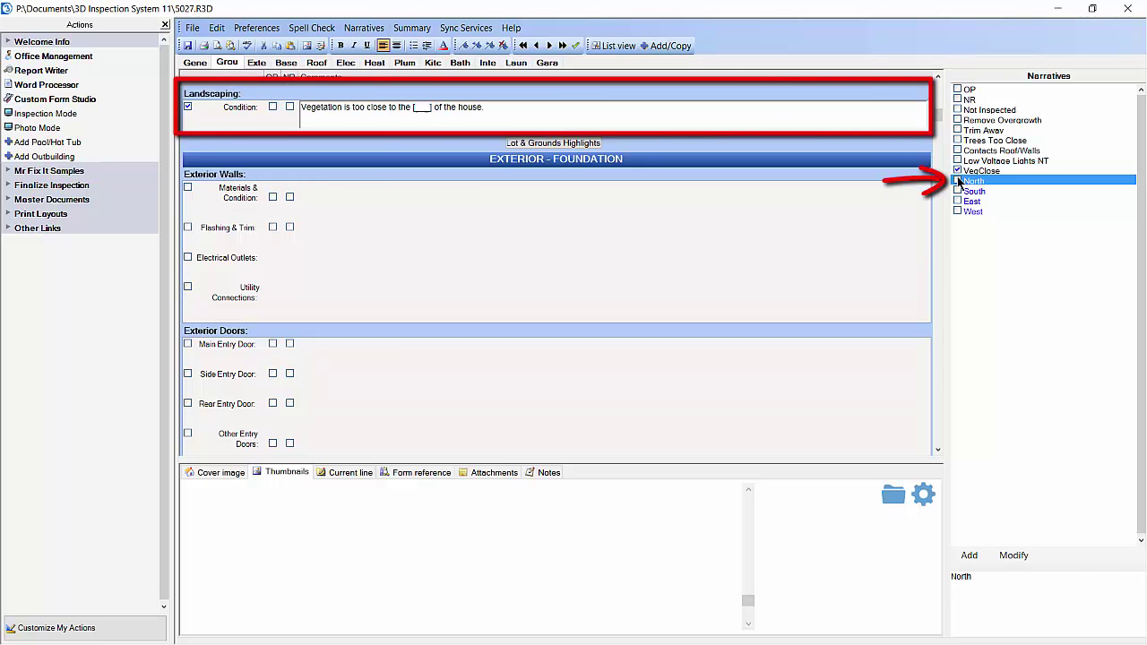
pyautogui.click(957, 182)
pyautogui.click(957, 191)
pyautogui.click(958, 202)
pyautogui.click(957, 202)
pyautogui.click(958, 211)
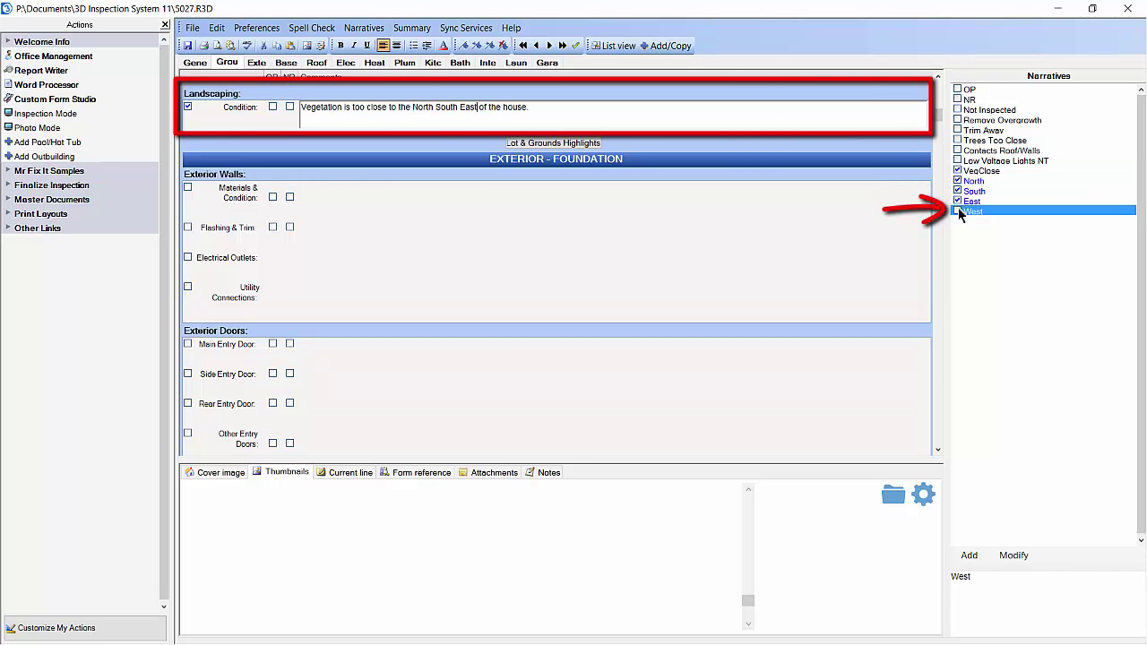
pyautogui.click(957, 212)
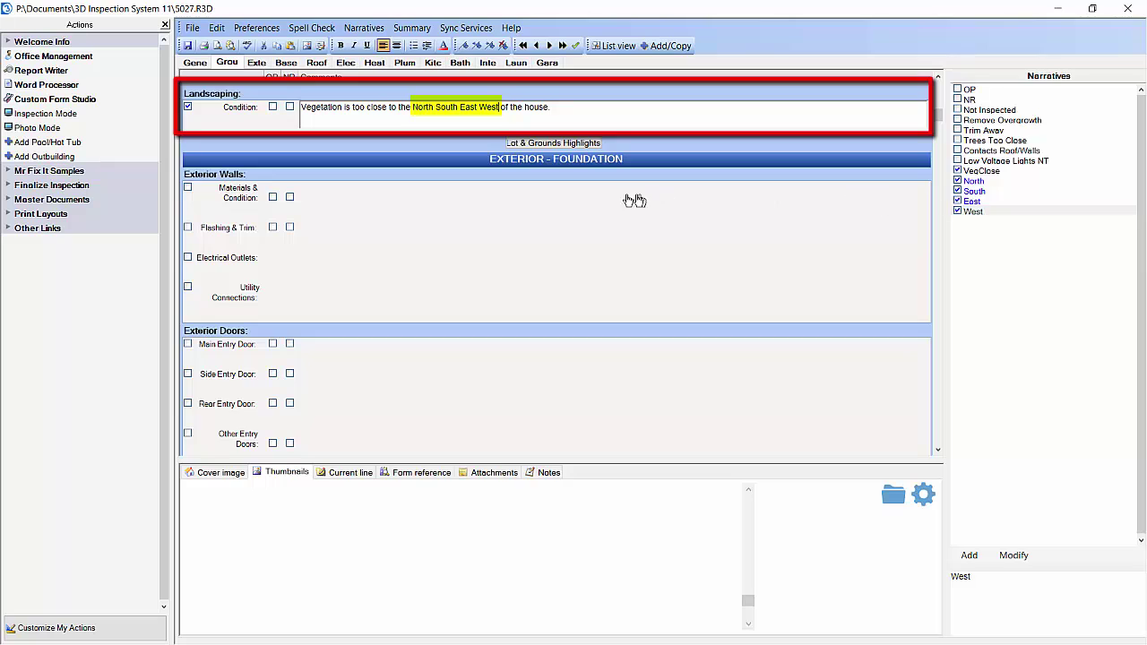
pyautogui.click(480, 201)
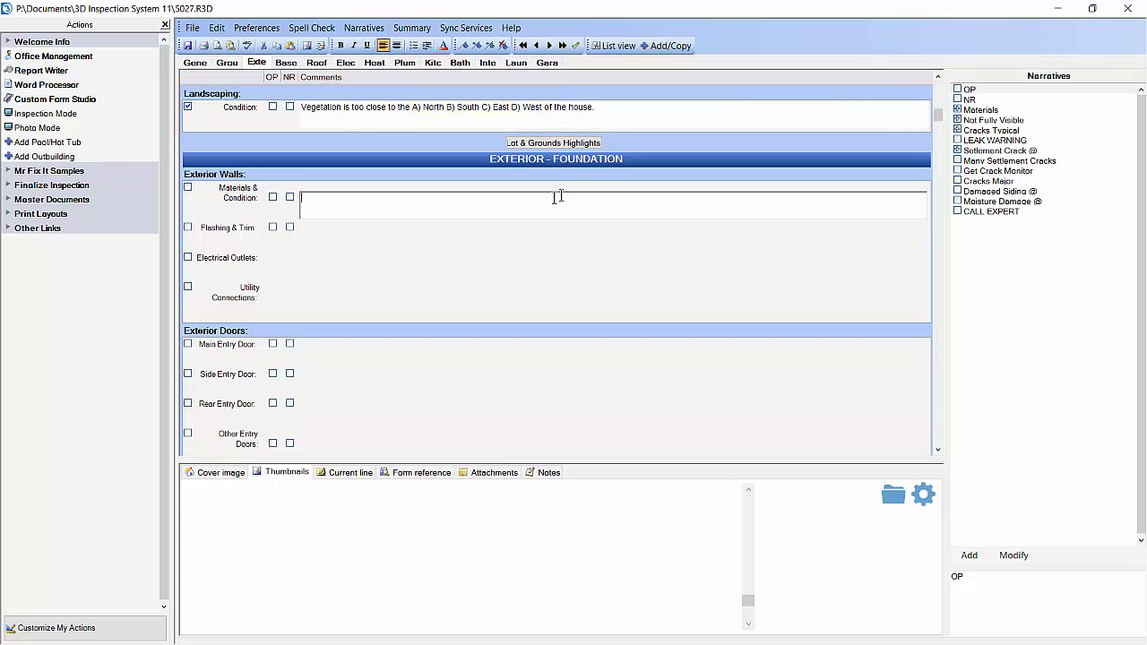
# Delete the Landscaping comment text and untick all five narratives
pyautogui.click(624, 115)
pyautogui.moveTo(638, 109); pyautogui.dragTo(223, 110)
pyautogui.press('Delete')
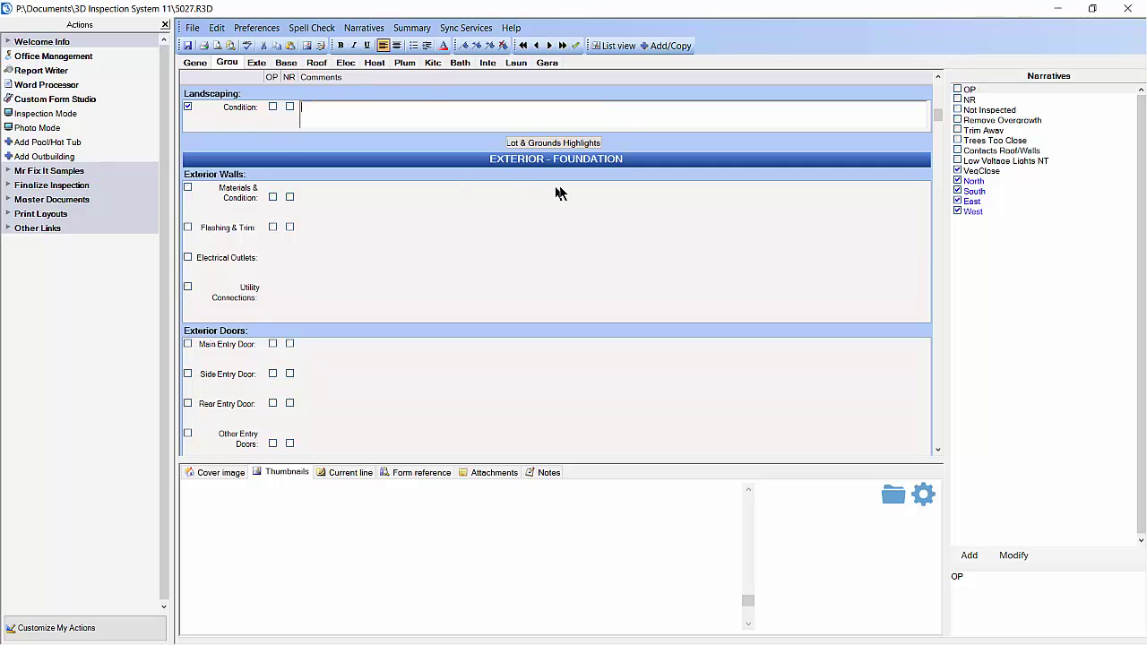
pyautogui.click(957, 170)
pyautogui.click(957, 180)
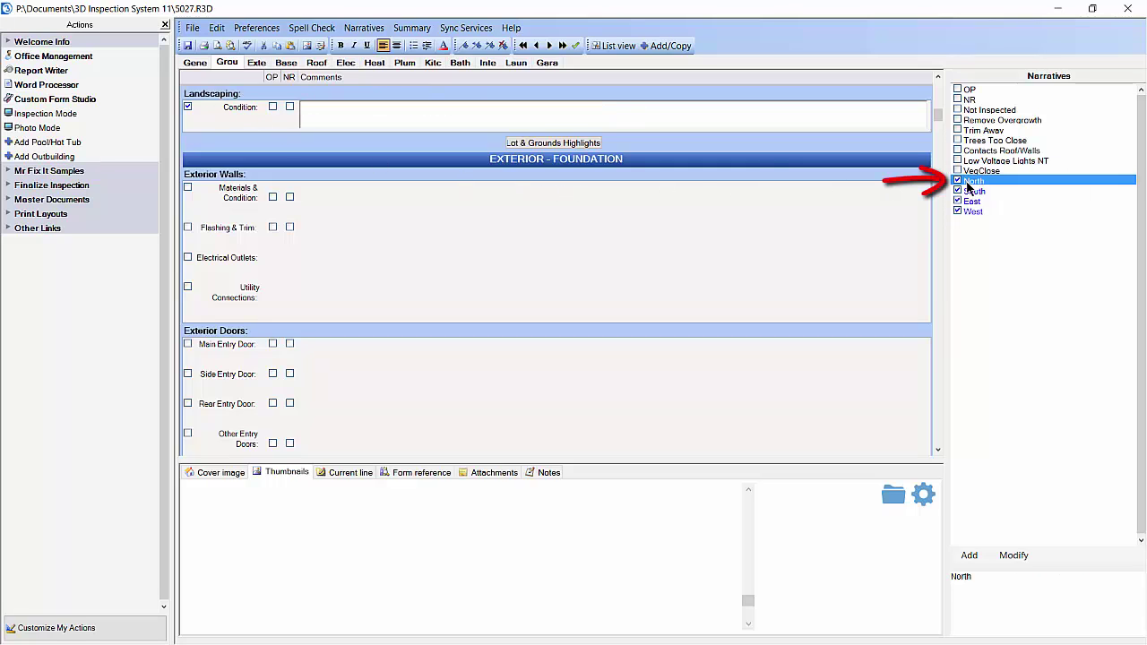
pyautogui.click(973, 192)
pyautogui.click(973, 191)
pyautogui.click(972, 201)
pyautogui.click(973, 211)
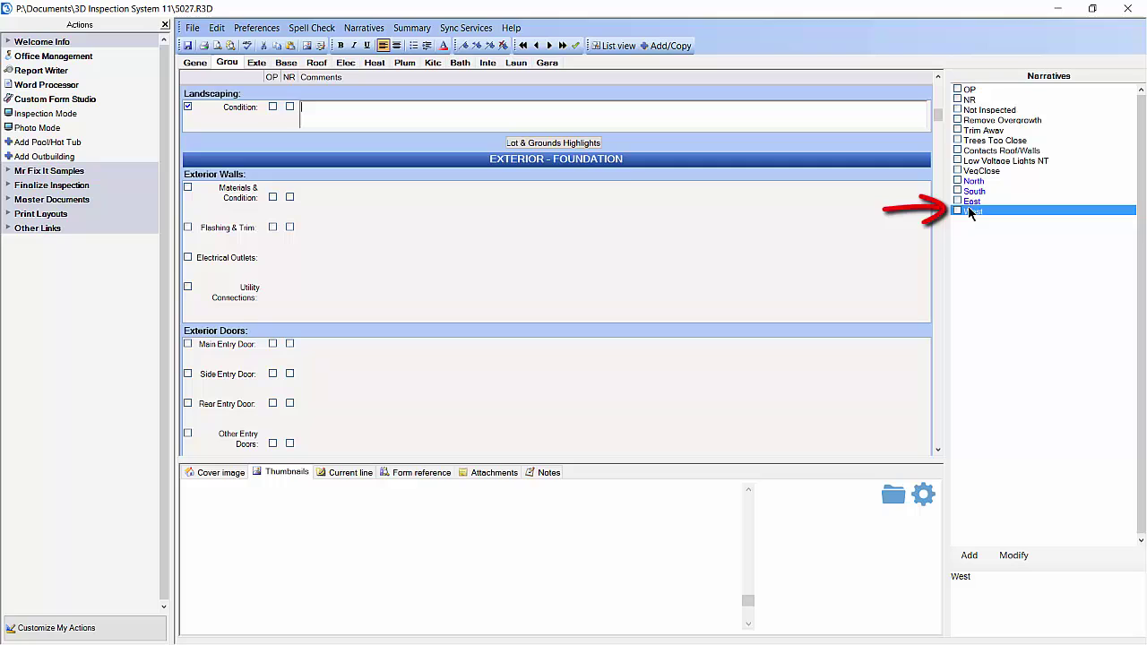
# Choose Numeric as the narrative grouping style in Preferences and confirm
pyautogui.click(259, 28)
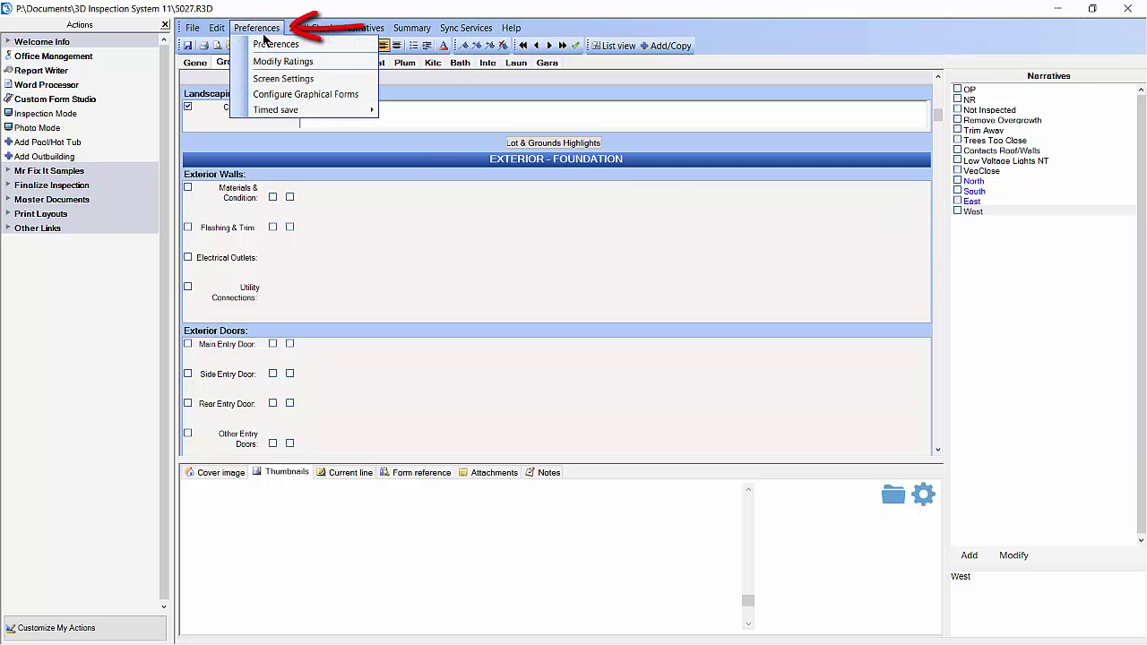
pyautogui.click(275, 45)
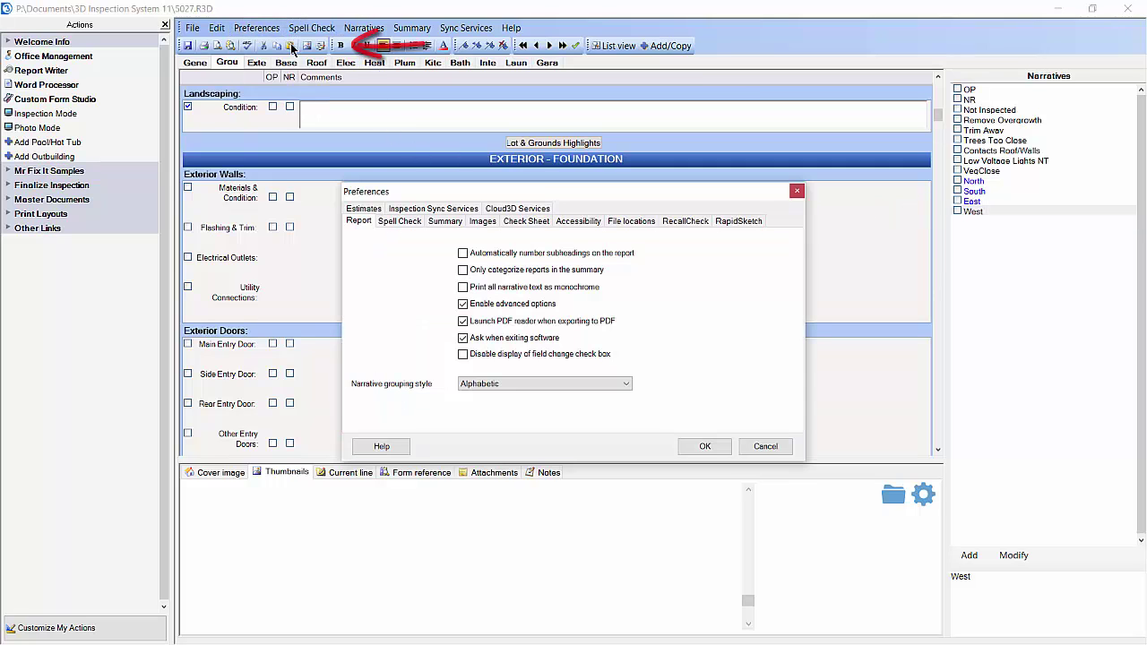
pyautogui.click(501, 382)
pyautogui.click(509, 406)
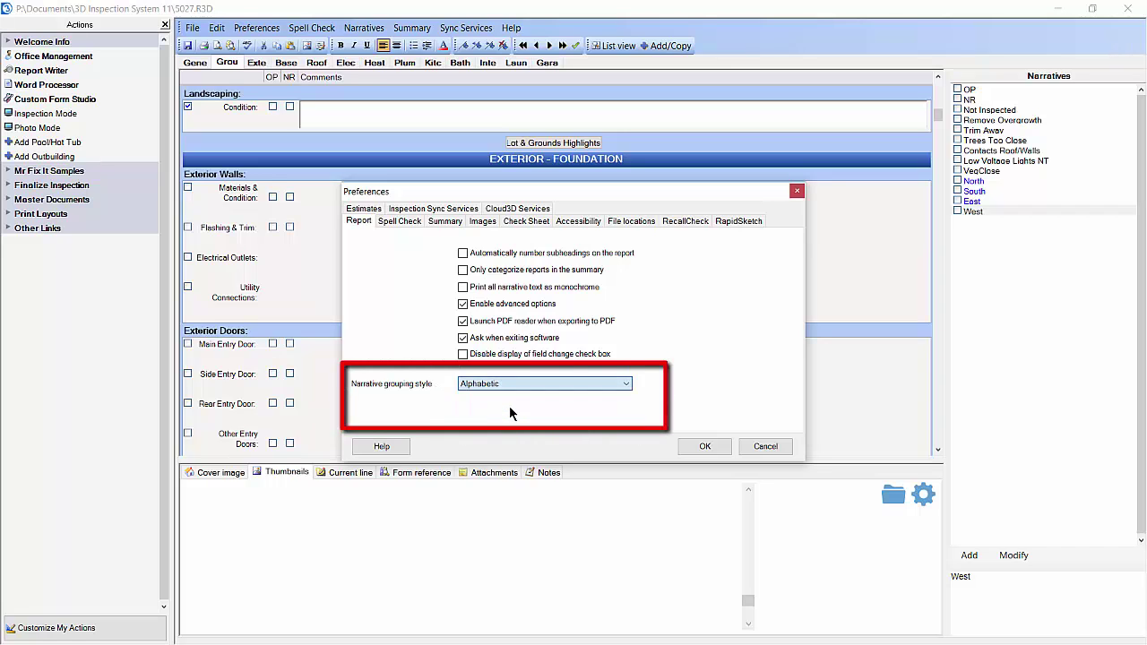
pyautogui.click(703, 447)
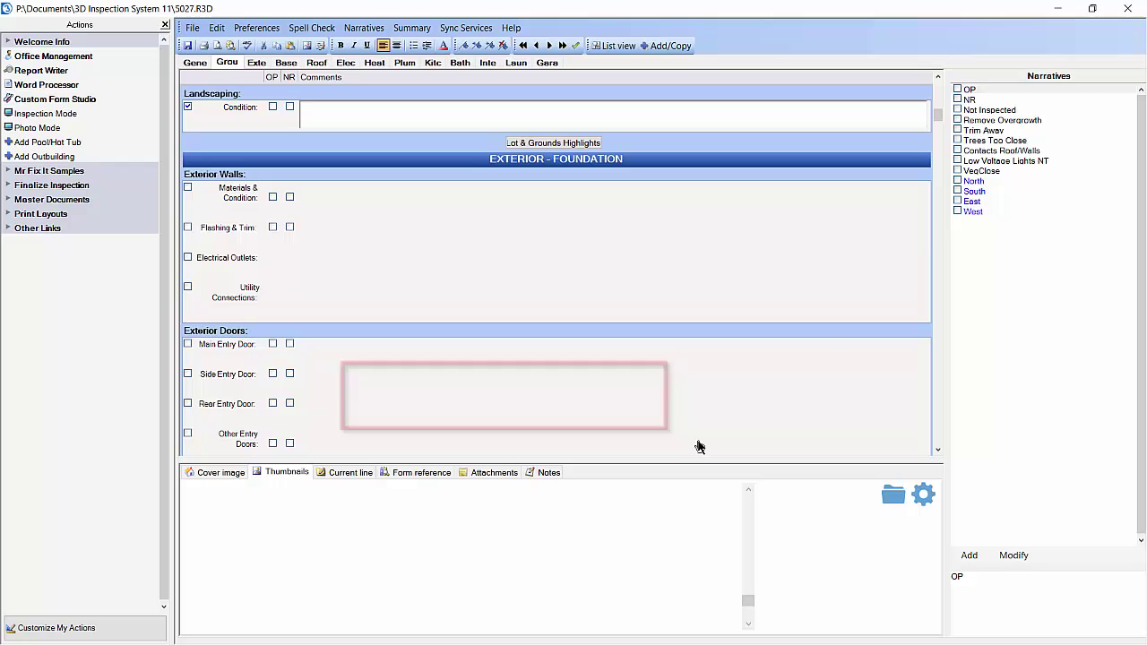
# Tick VegClose, North, South, East and West so directions read 1) North 2) South 3) East 4) West
pyautogui.click(959, 170)
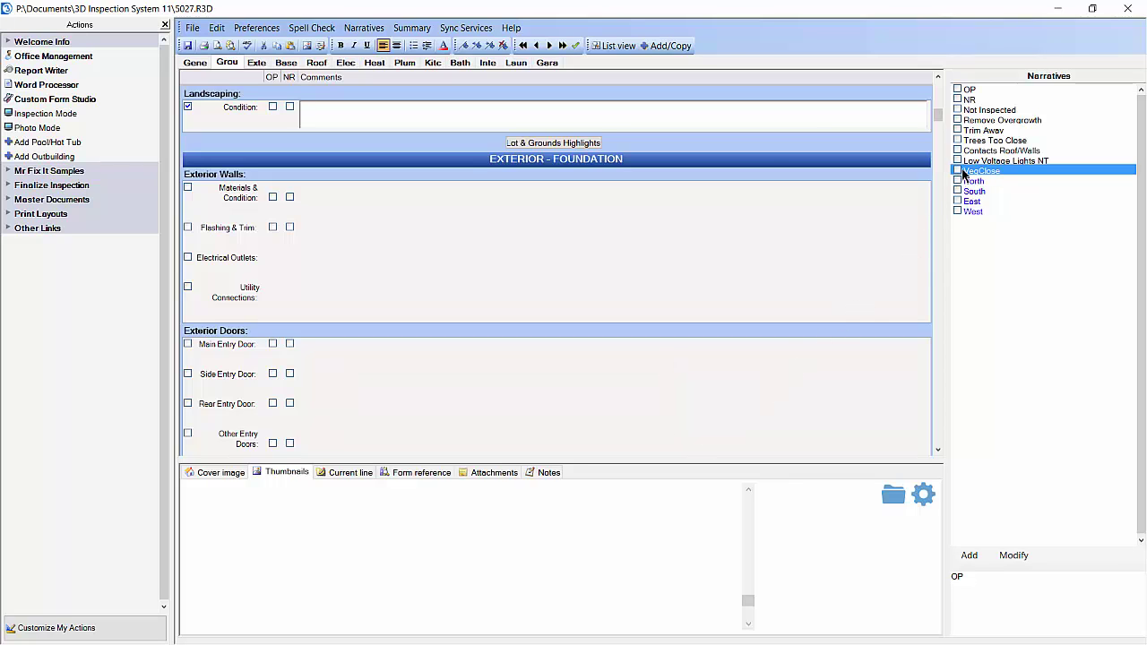
pyautogui.click(958, 180)
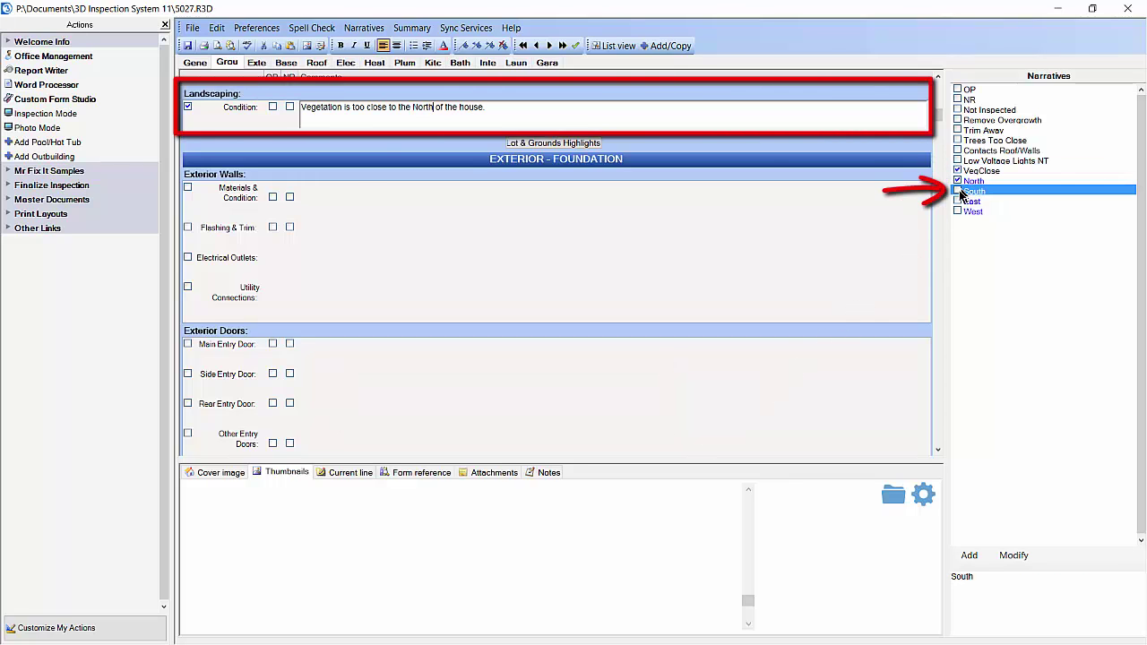
pyautogui.click(958, 191)
pyautogui.click(958, 201)
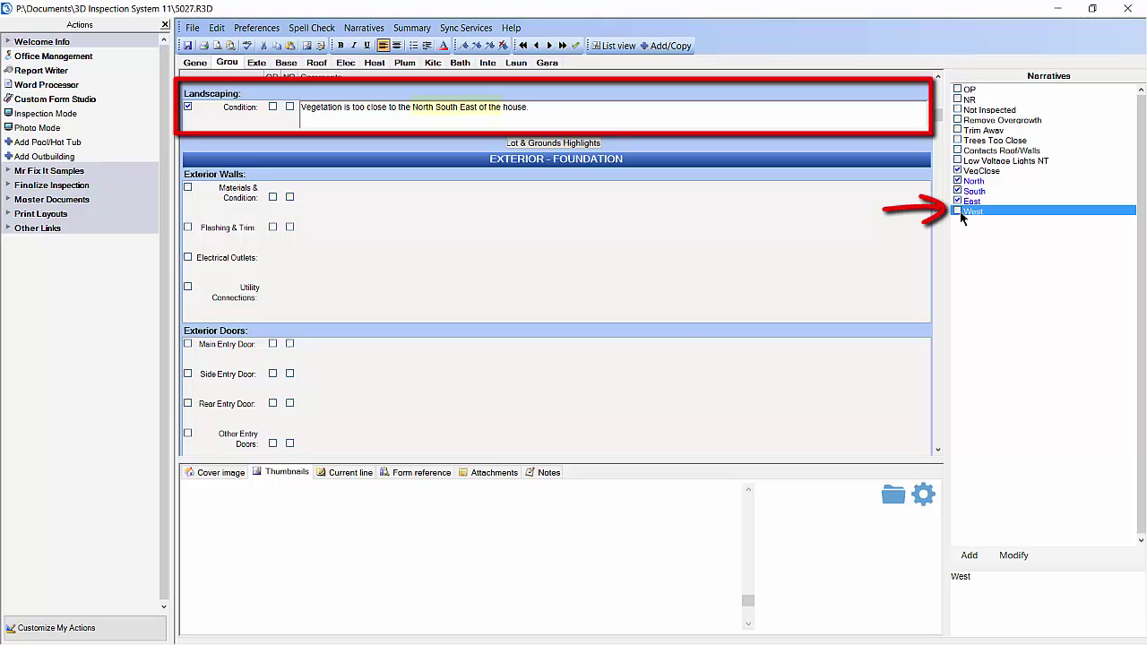
pyautogui.click(959, 212)
pyautogui.click(506, 202)
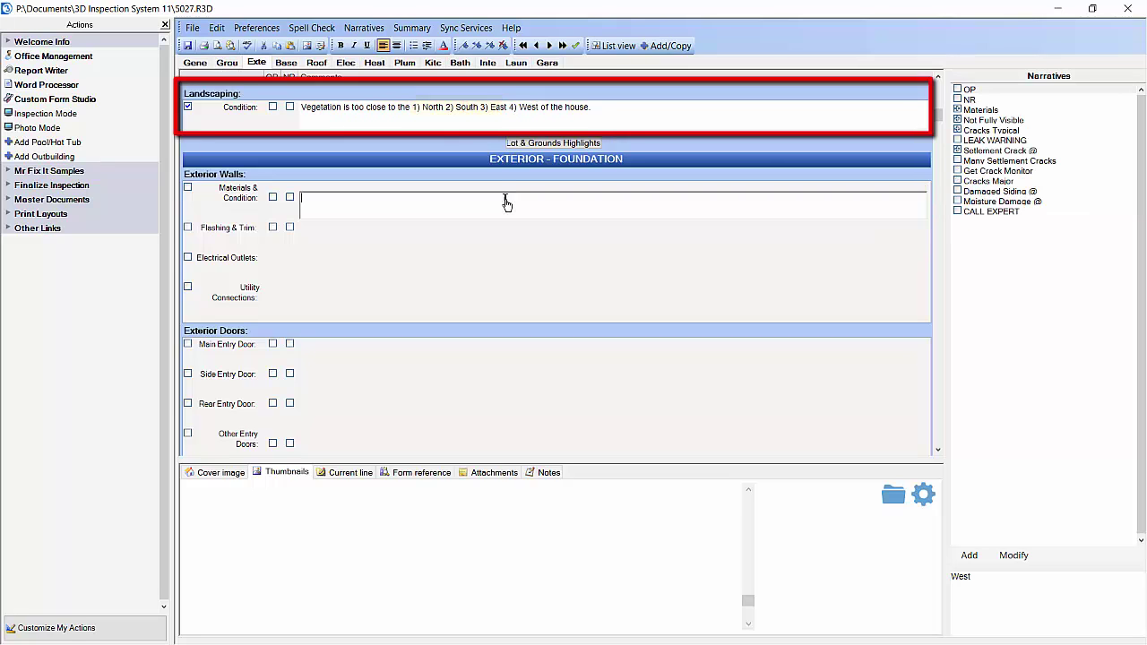